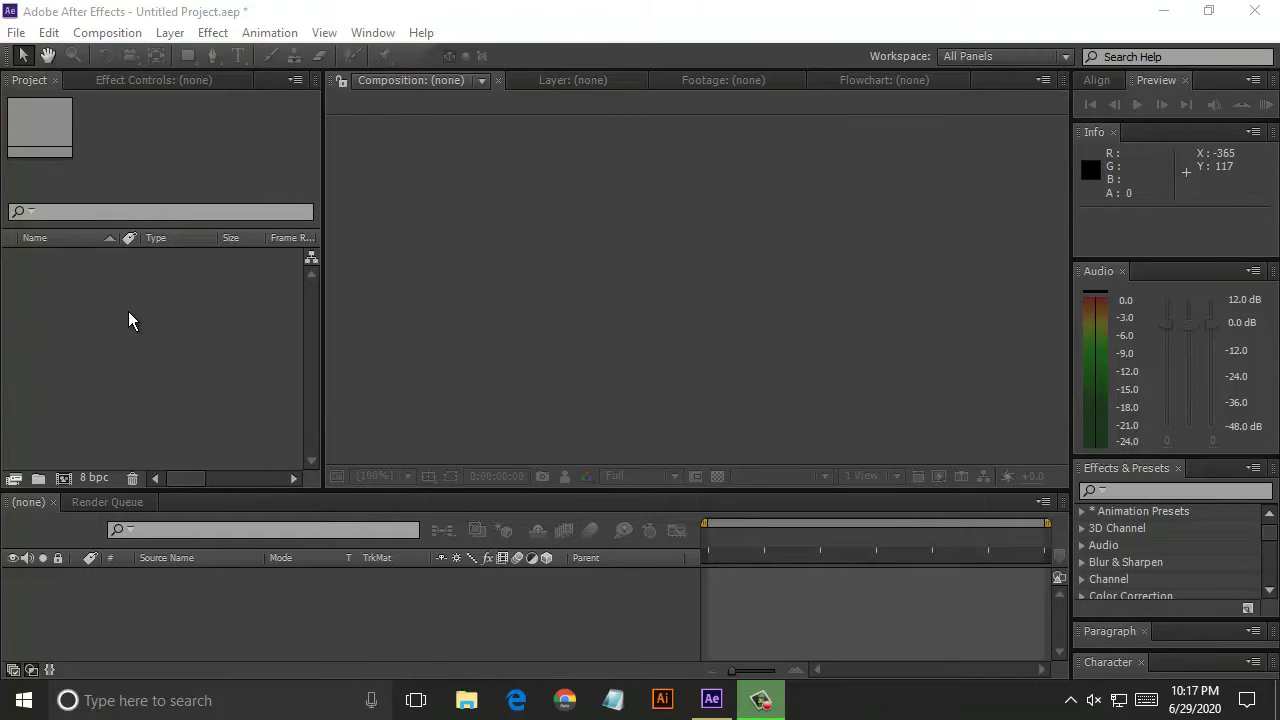
# Create a new composition, Comp 1, and fit the viewer up to 100%.
pyautogui.rightClick(150, 306)
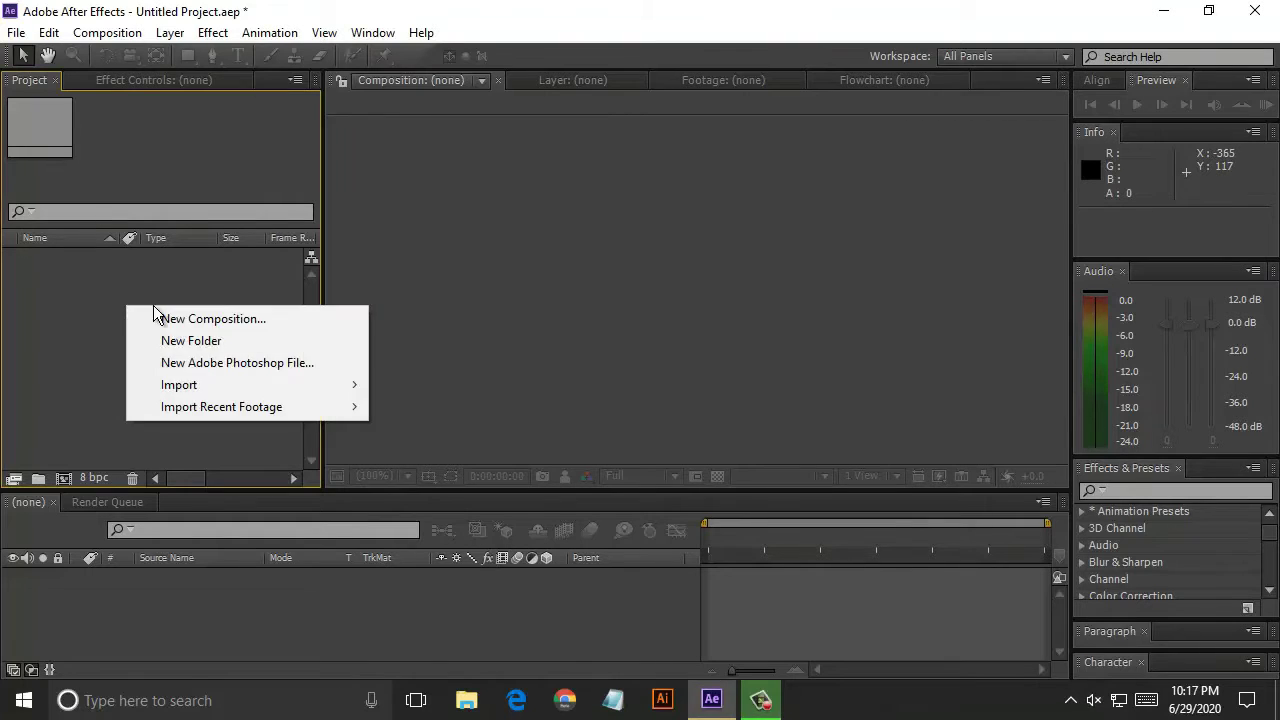
pyautogui.click(168, 318)
pyautogui.click(732, 548)
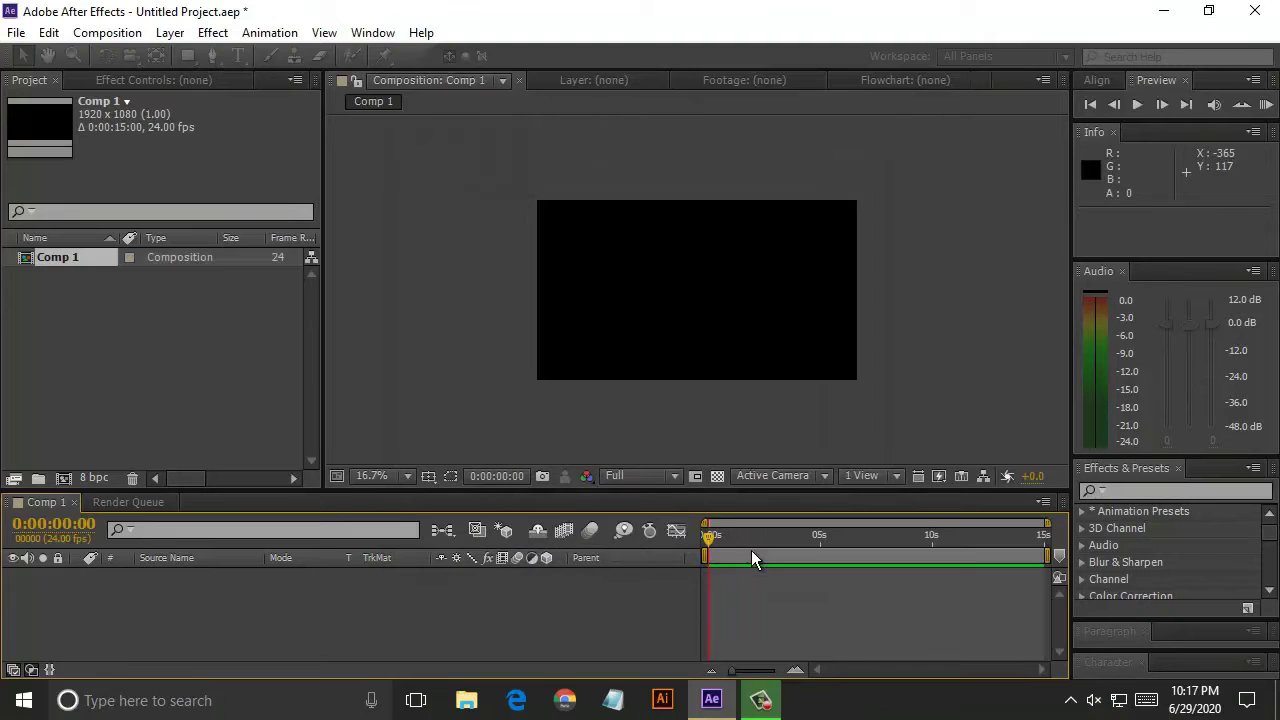
pyautogui.click(412, 479)
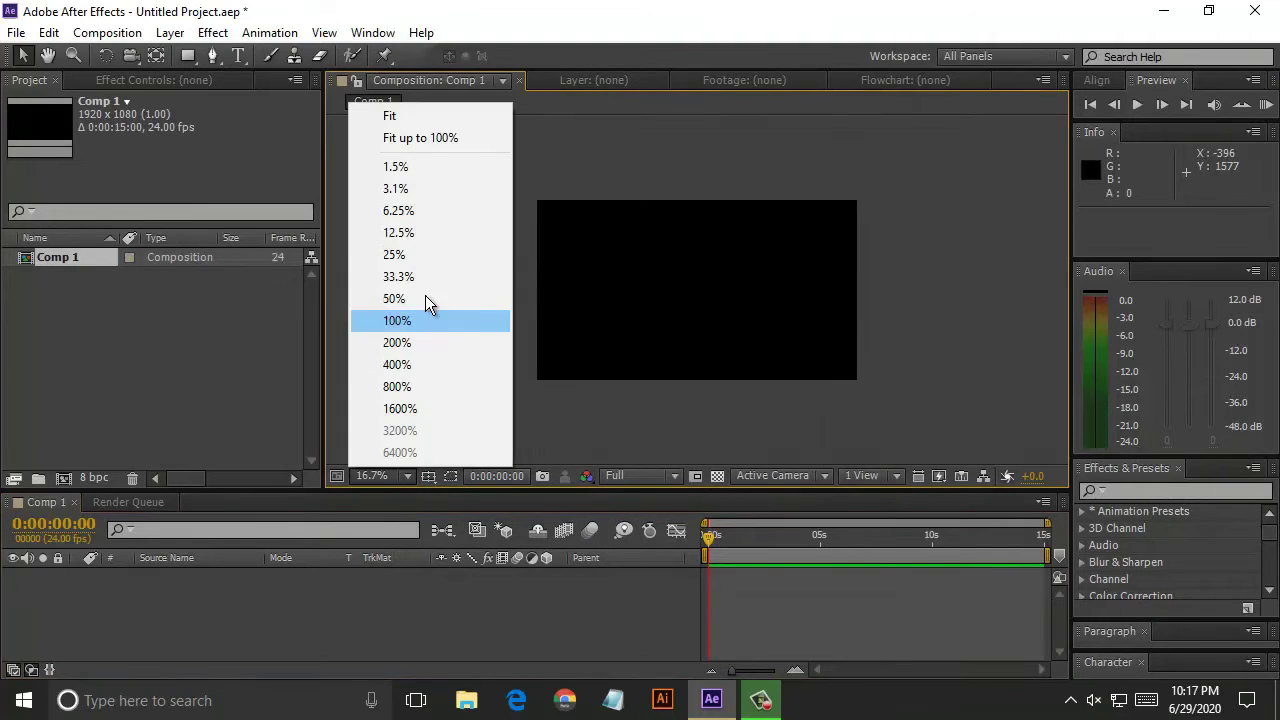
pyautogui.click(428, 134)
# Import the SH emblem PNG, frree.jpg and ggnm1.png into the project.
pyautogui.rightClick(145, 302)
pyautogui.moveTo(300, 371)
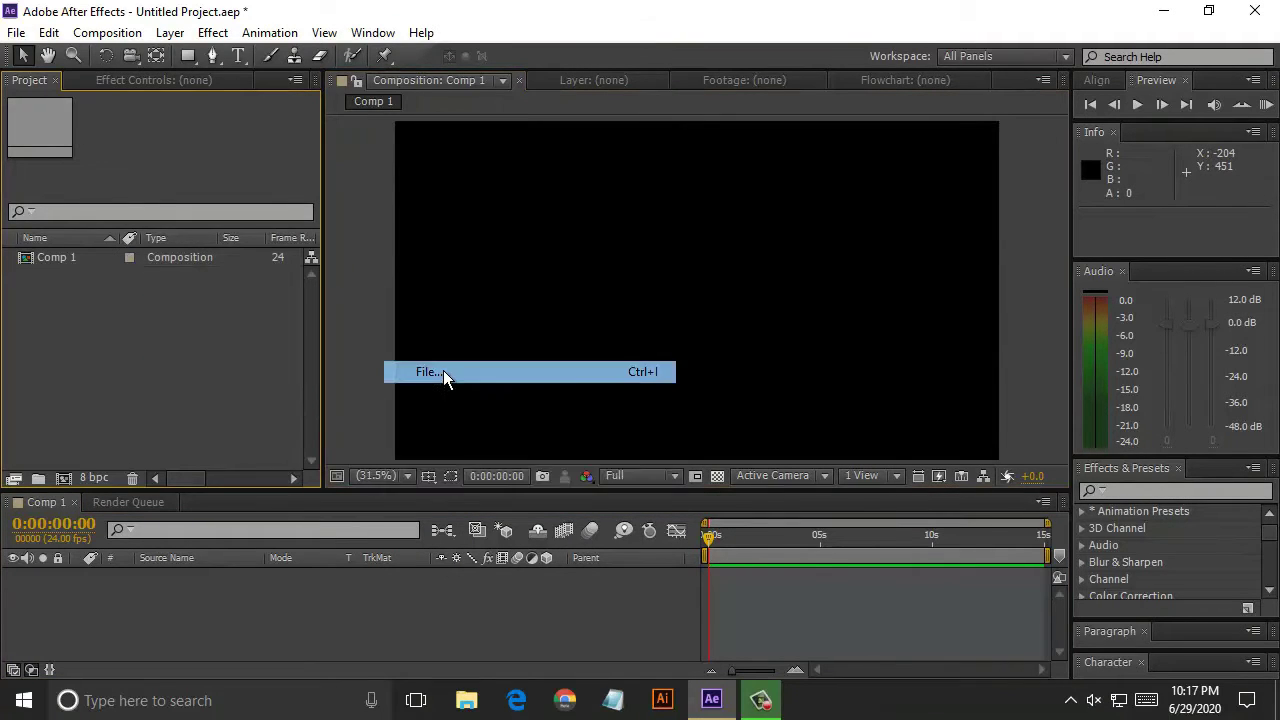
pyautogui.click(443, 374)
pyautogui.click(183, 200)
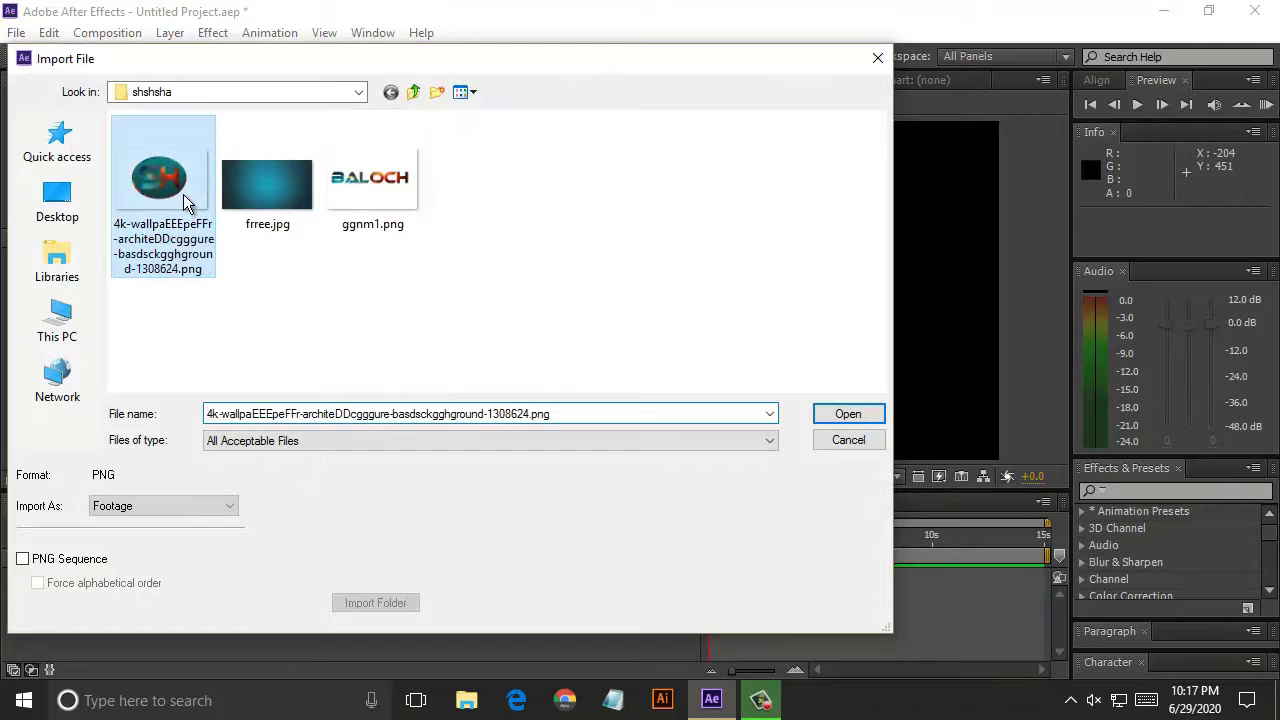
pyautogui.keyDown('ctrl'); pyautogui.click(262, 200); pyautogui.keyUp('ctrl')
pyautogui.keyDown('ctrl'); pyautogui.click(405, 215); pyautogui.keyUp('ctrl')
pyautogui.click(848, 414)
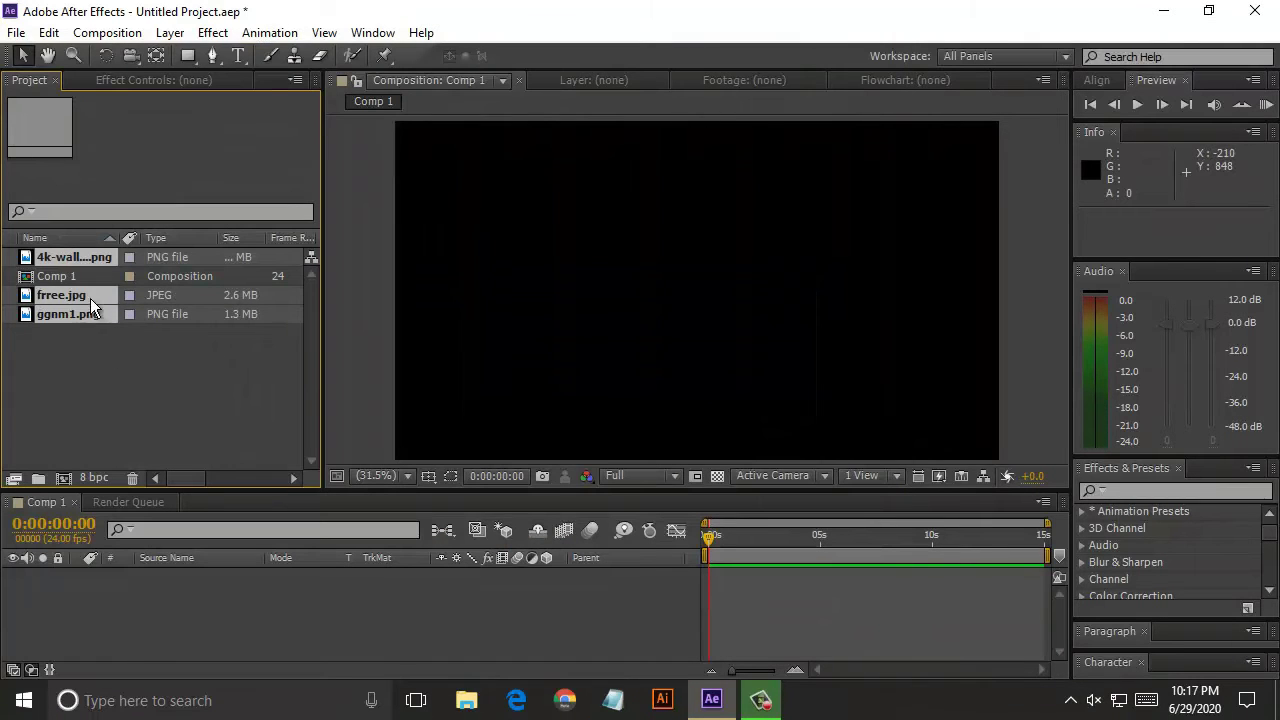
# Check the details of Comp 1 and each imported image in the Project panel.
pyautogui.click(55, 276)
pyautogui.click(55, 261)
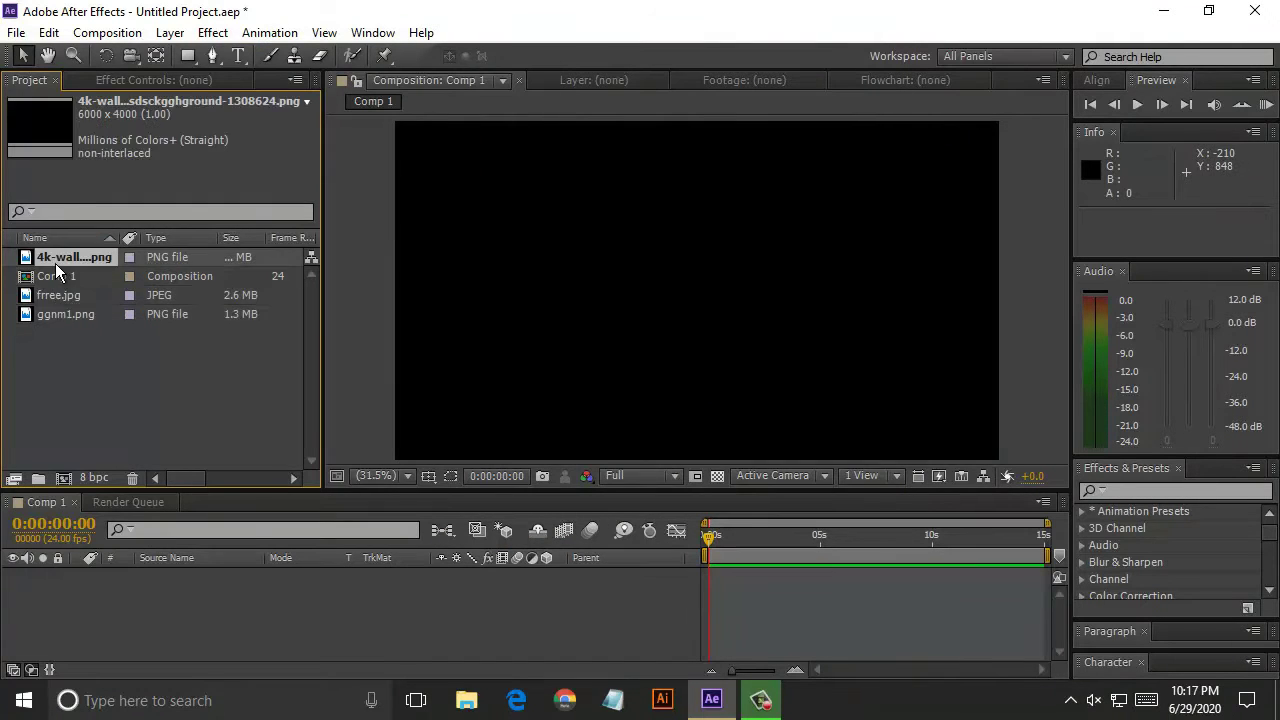
pyautogui.click(66, 295)
pyautogui.click(61, 313)
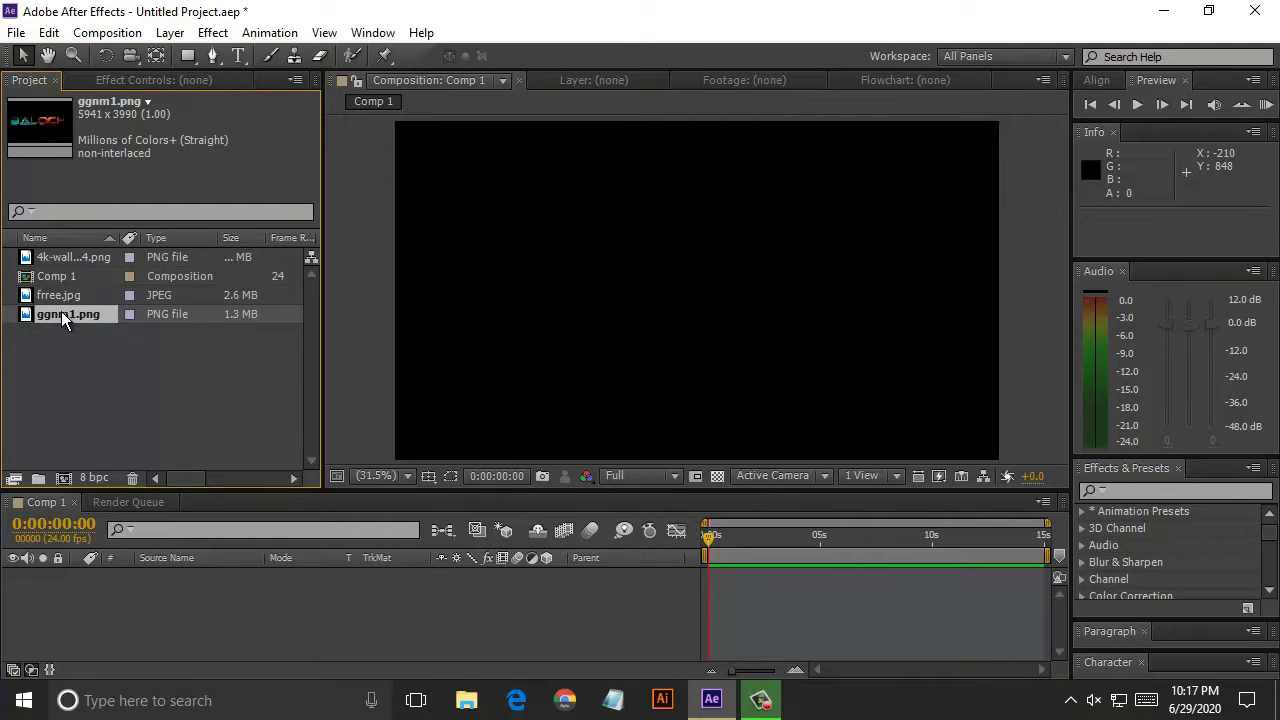
pyautogui.click(56, 296)
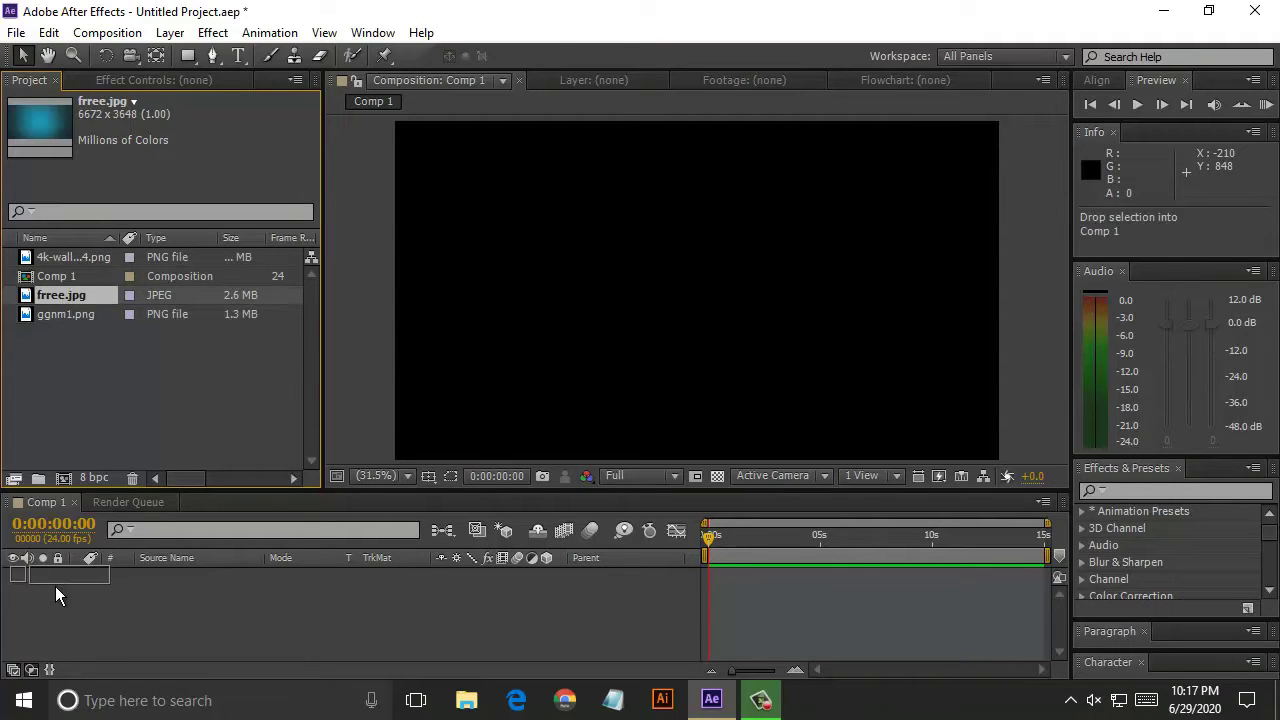
# Add frree.jpg as a Comp 1 layer and scale it to 32%×34% to fill the frame.
pyautogui.moveTo(56, 292); pyautogui.dragTo(55, 586)
pyautogui.scroll(-2, 588, 372)
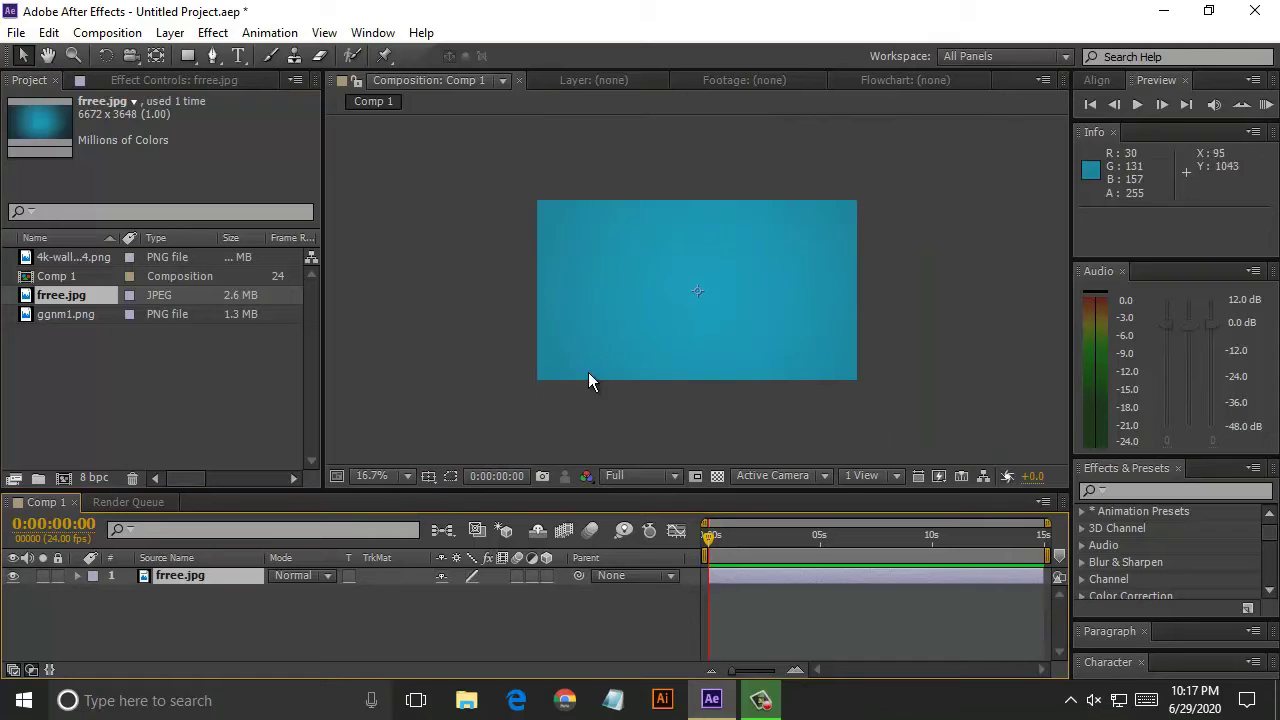
pyautogui.click(408, 474)
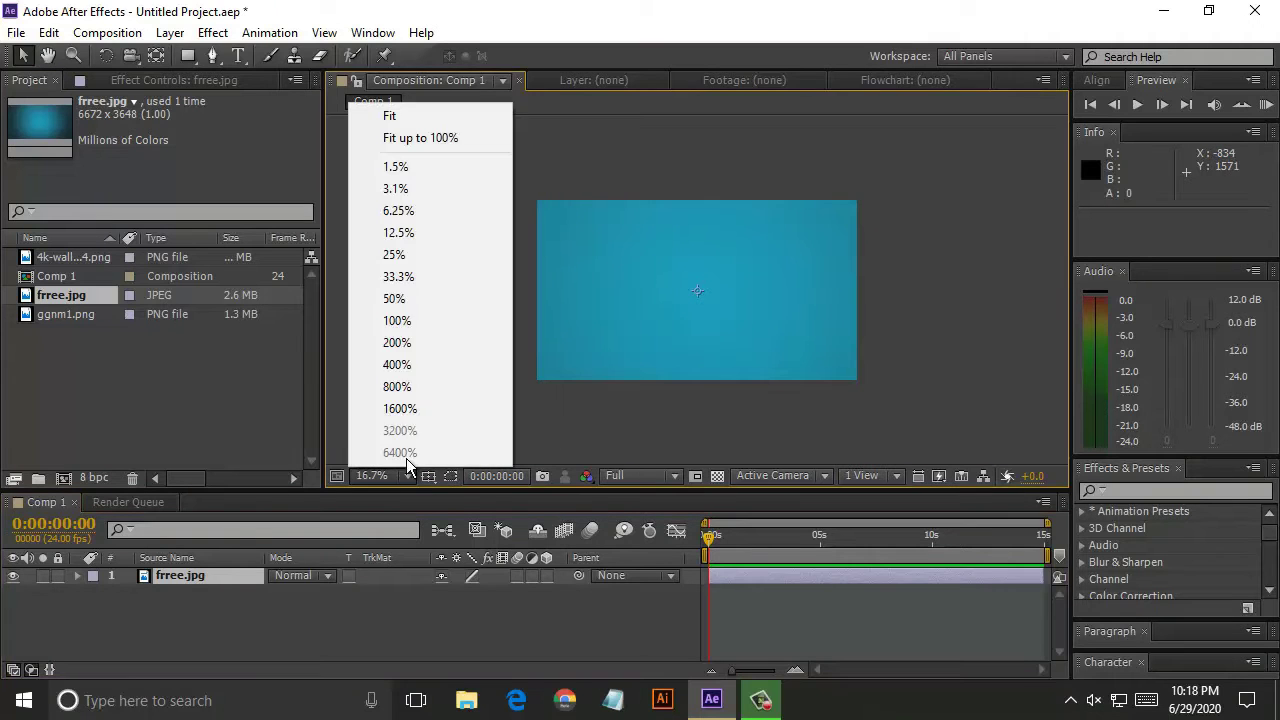
pyautogui.click(395, 298)
pyautogui.scroll(-2, 409, 320)
pyautogui.scroll(-4, 413, 326)
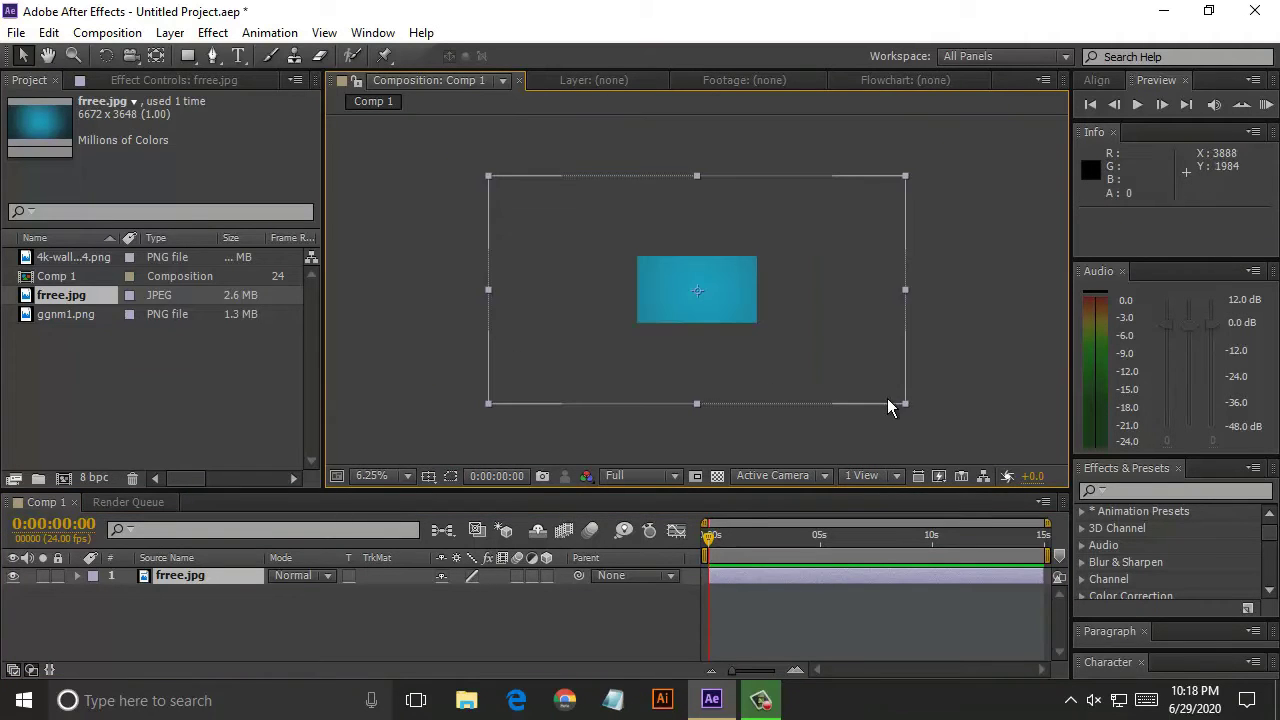
pyautogui.moveTo(889, 401); pyautogui.dragTo(764, 330)
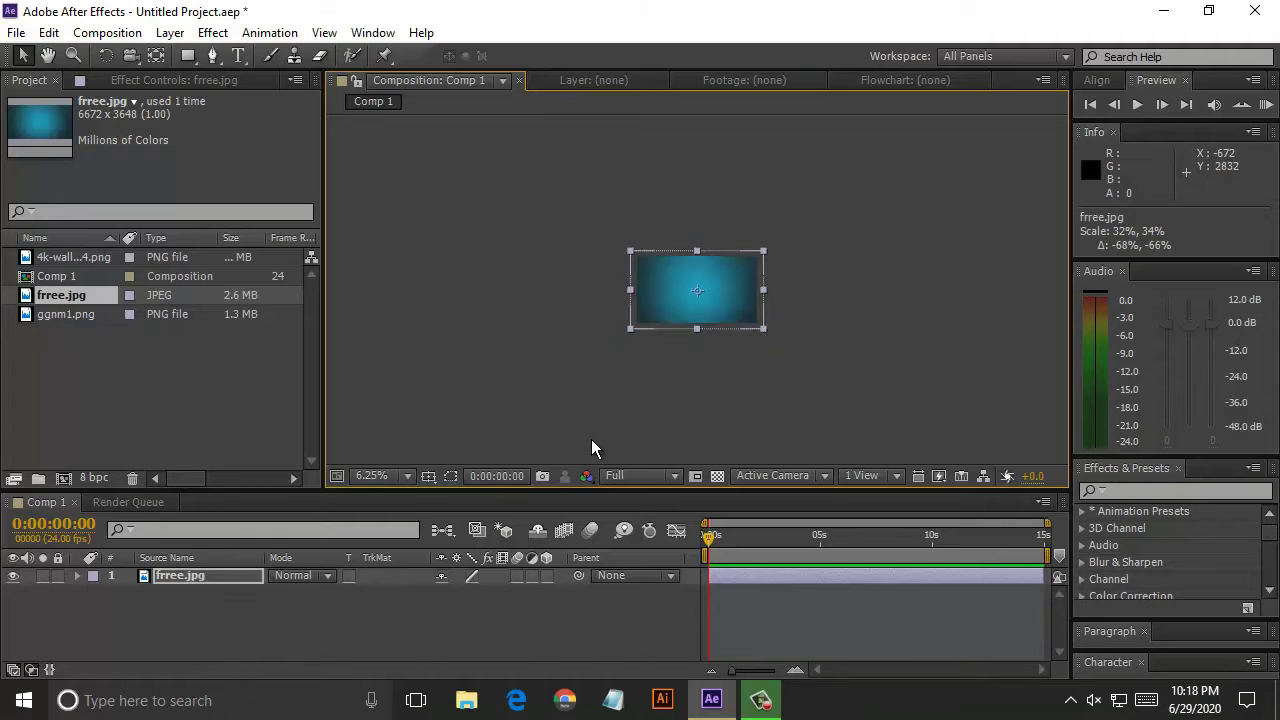
pyautogui.click(408, 476)
pyautogui.click(394, 136)
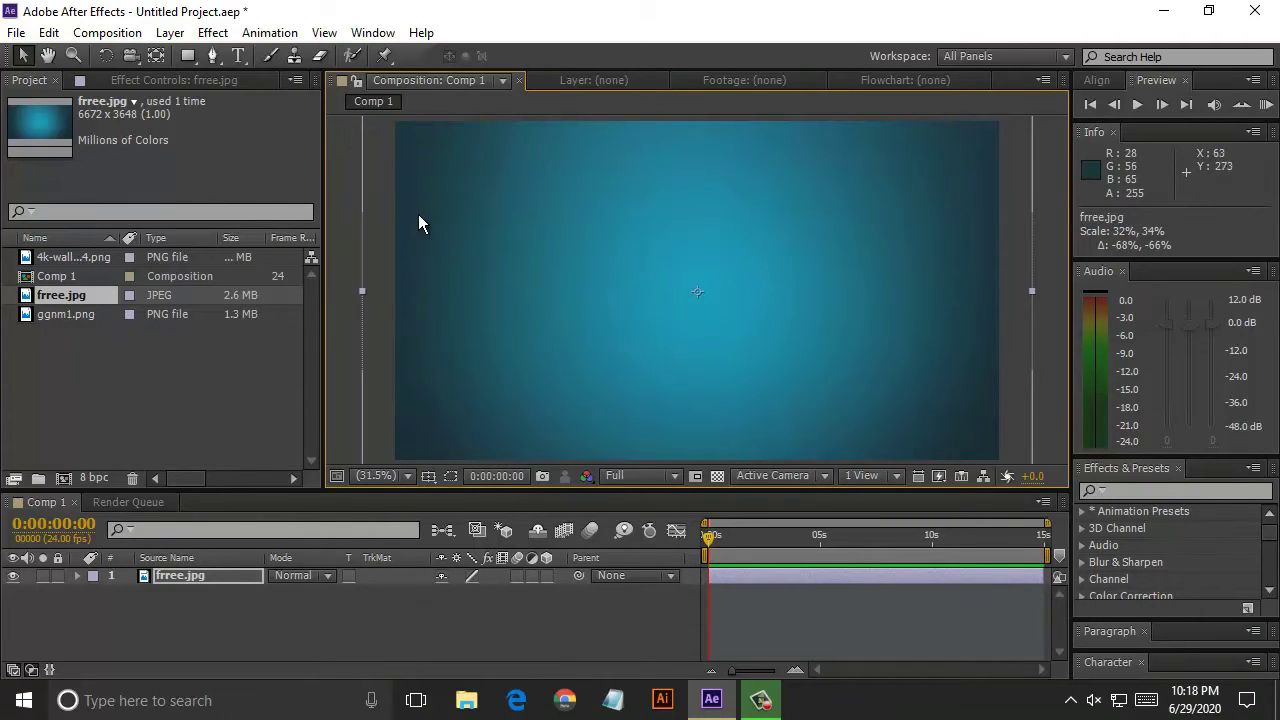
pyautogui.click(80, 258)
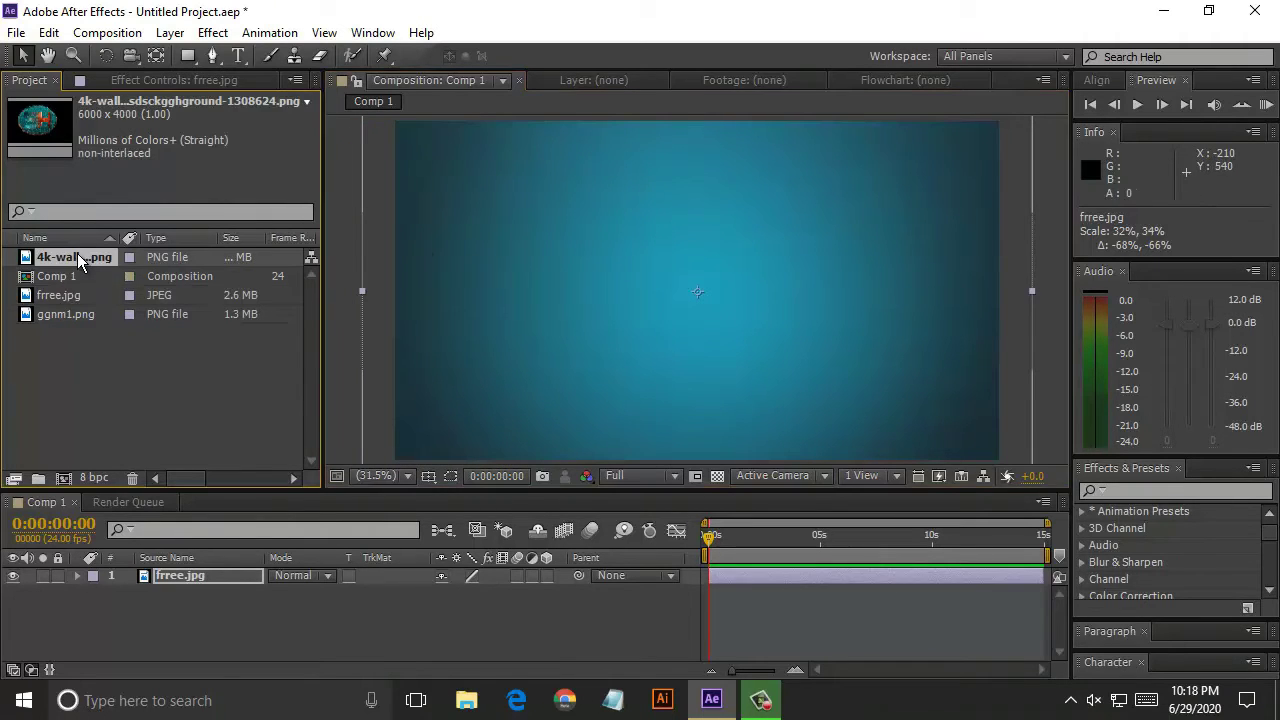
# Put the SH emblem above frree.jpg, scale it to 17%×13%, then add ggnm1.png on top.
pyautogui.moveTo(77, 257); pyautogui.dragTo(123, 600)
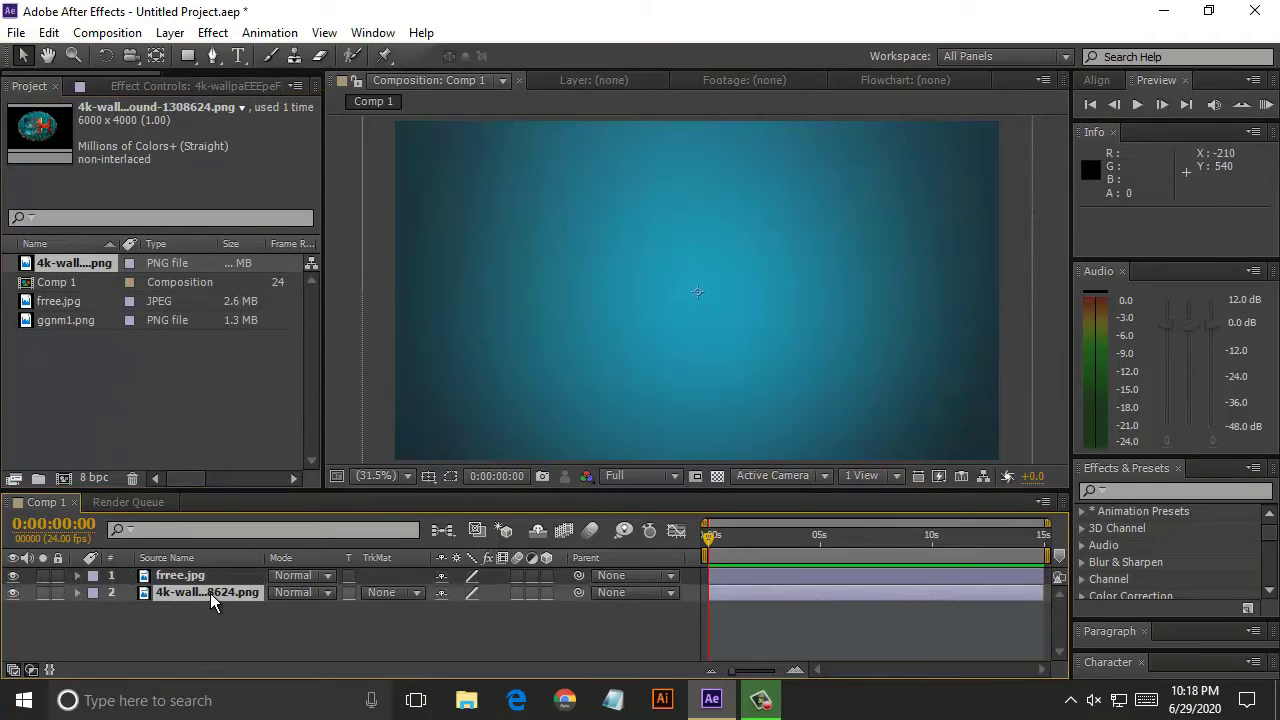
pyautogui.moveTo(210, 600); pyautogui.dragTo(205, 572)
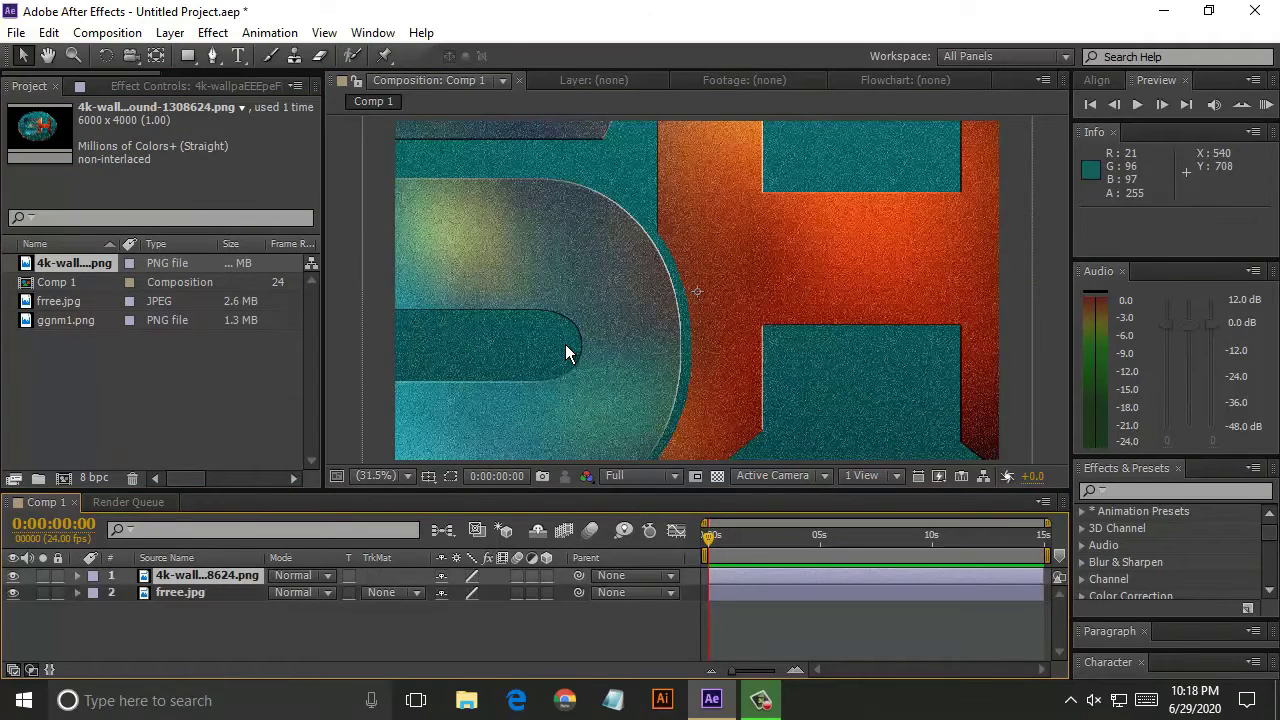
pyautogui.press(',')
pyautogui.press(',')
pyautogui.press(',')
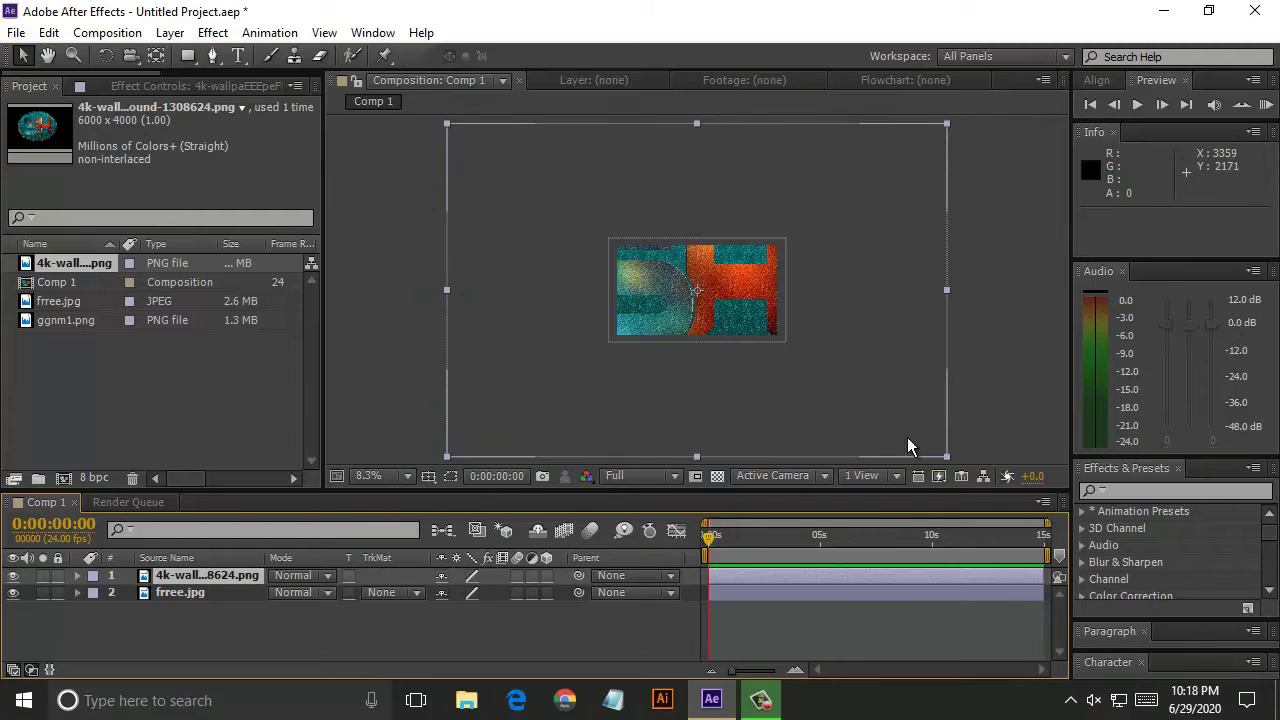
pyautogui.moveTo(922, 455); pyautogui.dragTo(749, 320)
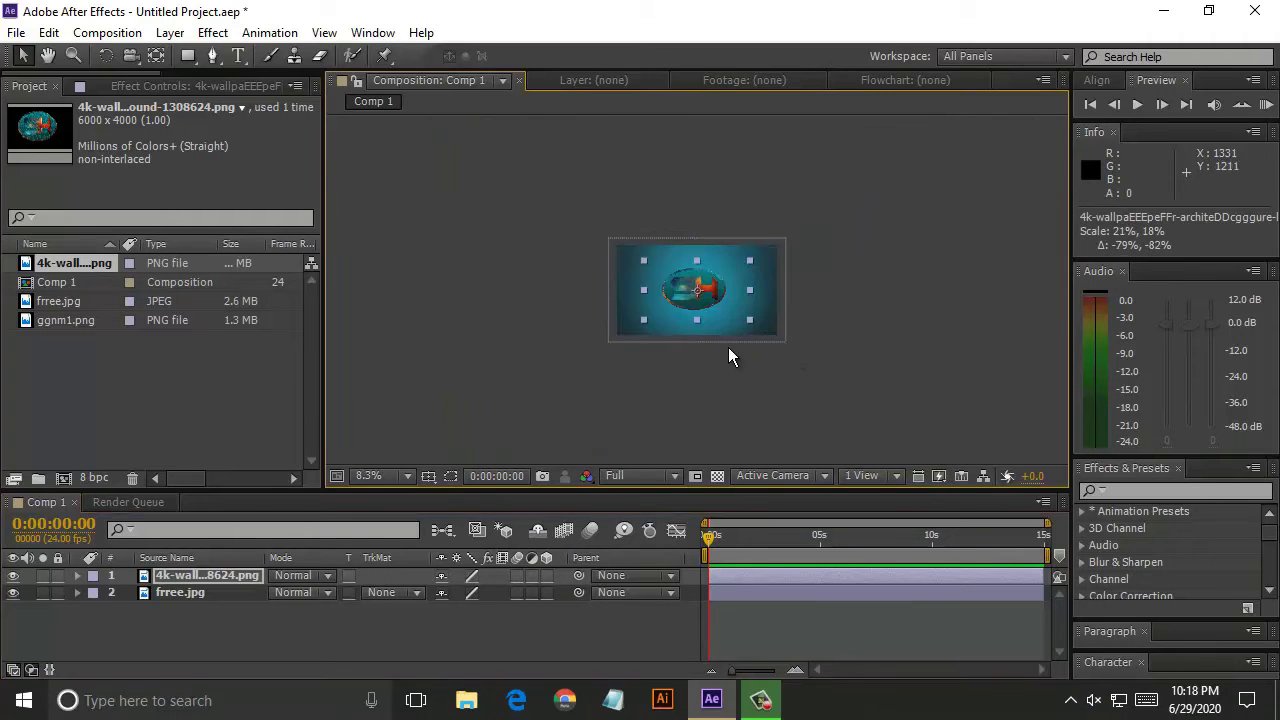
pyautogui.click(409, 480)
pyautogui.click(416, 140)
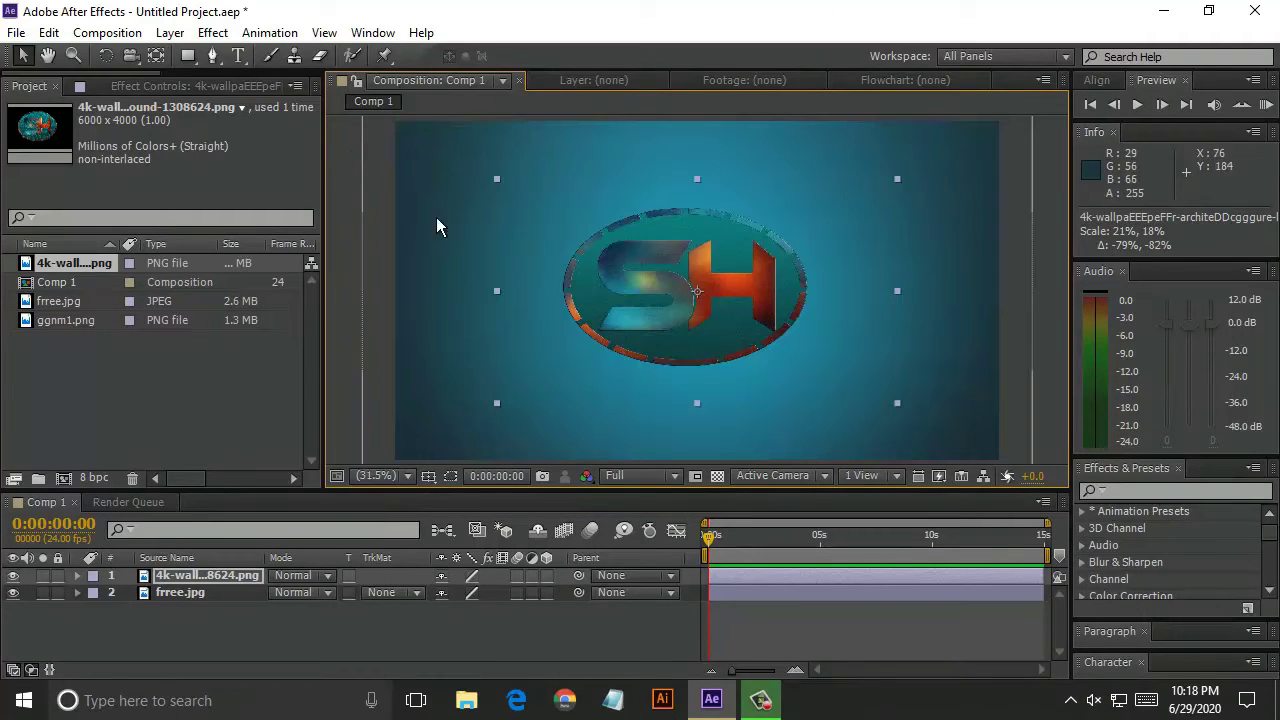
pyautogui.moveTo(895, 408); pyautogui.dragTo(856, 376)
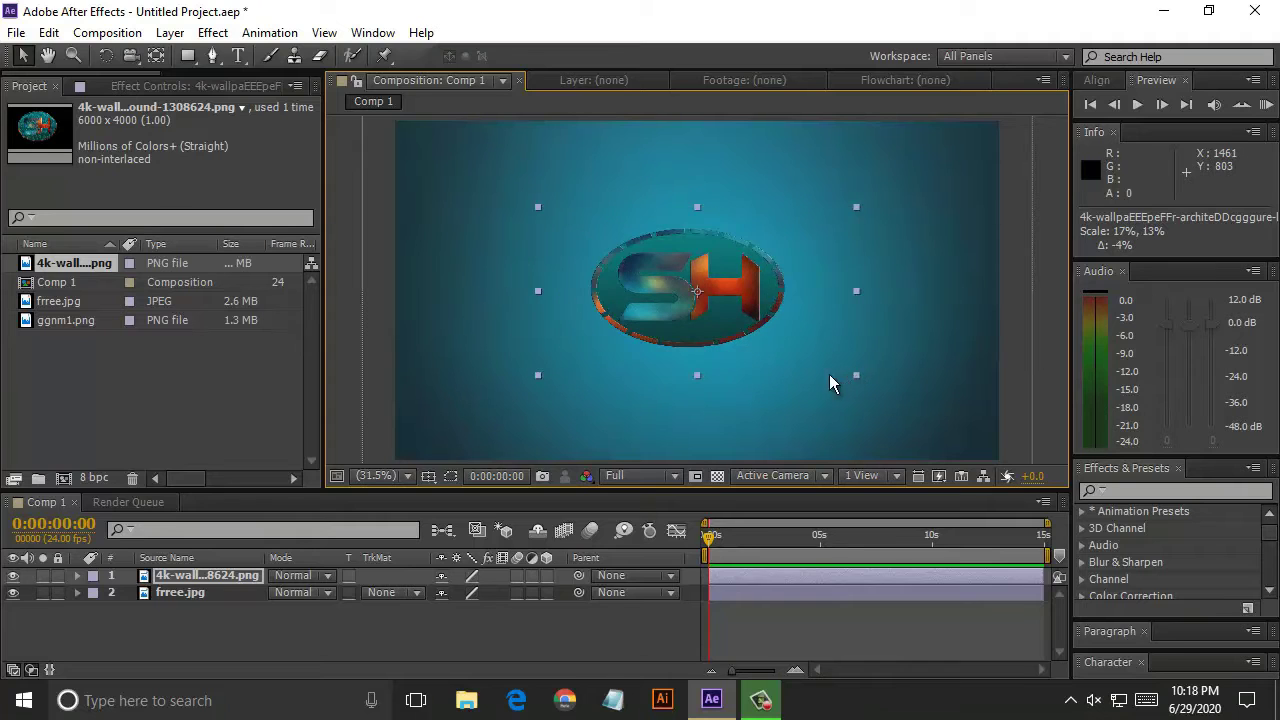
pyautogui.click(60, 301)
pyautogui.moveTo(68, 320)
pyautogui.mouseDown()
pyautogui.moveTo(181, 626)
pyautogui.moveTo(190, 570)
pyautogui.mouseUp()
# Scale the ggnm1.png BALOCH lettering to 28%×27% and move it beneath the SH emblem.
pyautogui.press(',')
pyautogui.press(',')
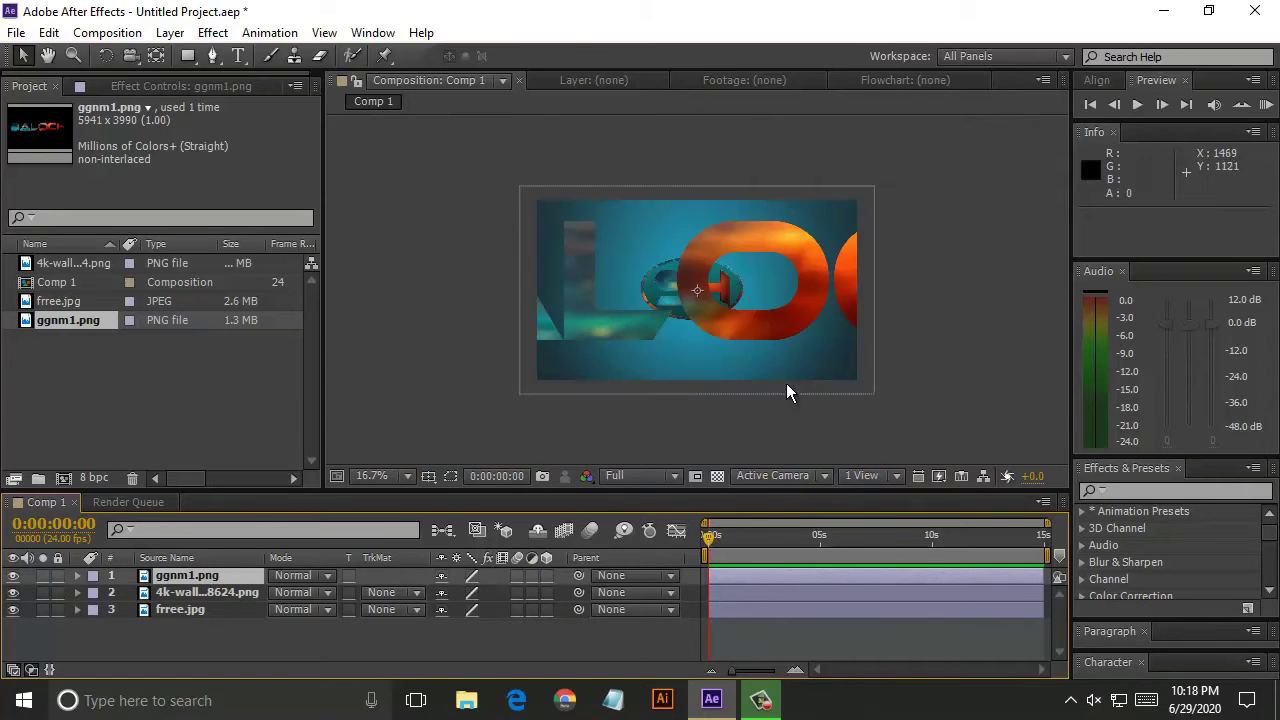
pyautogui.click(200, 578)
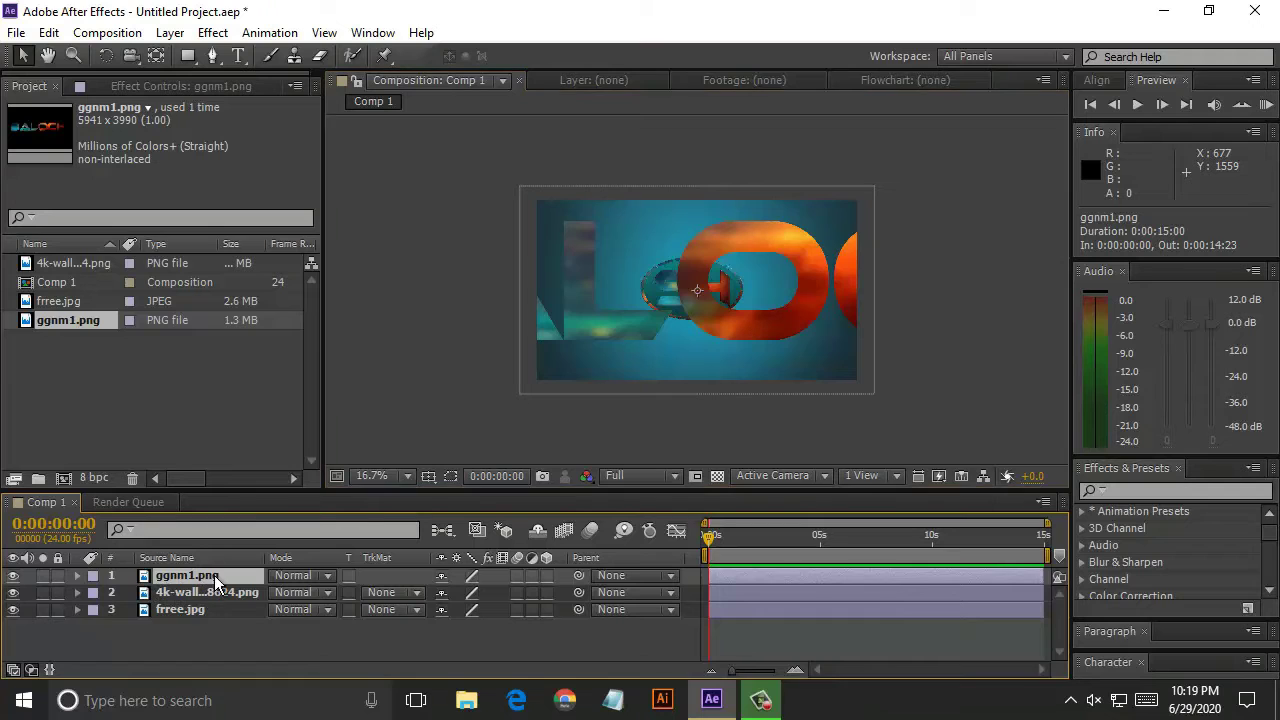
pyautogui.press(',')
pyautogui.press(',')
pyautogui.moveTo(945, 459)
pyautogui.mouseDown()
pyautogui.moveTo(752, 312)
pyautogui.moveTo(763, 334)
pyautogui.mouseUp()
pyautogui.click(404, 475)
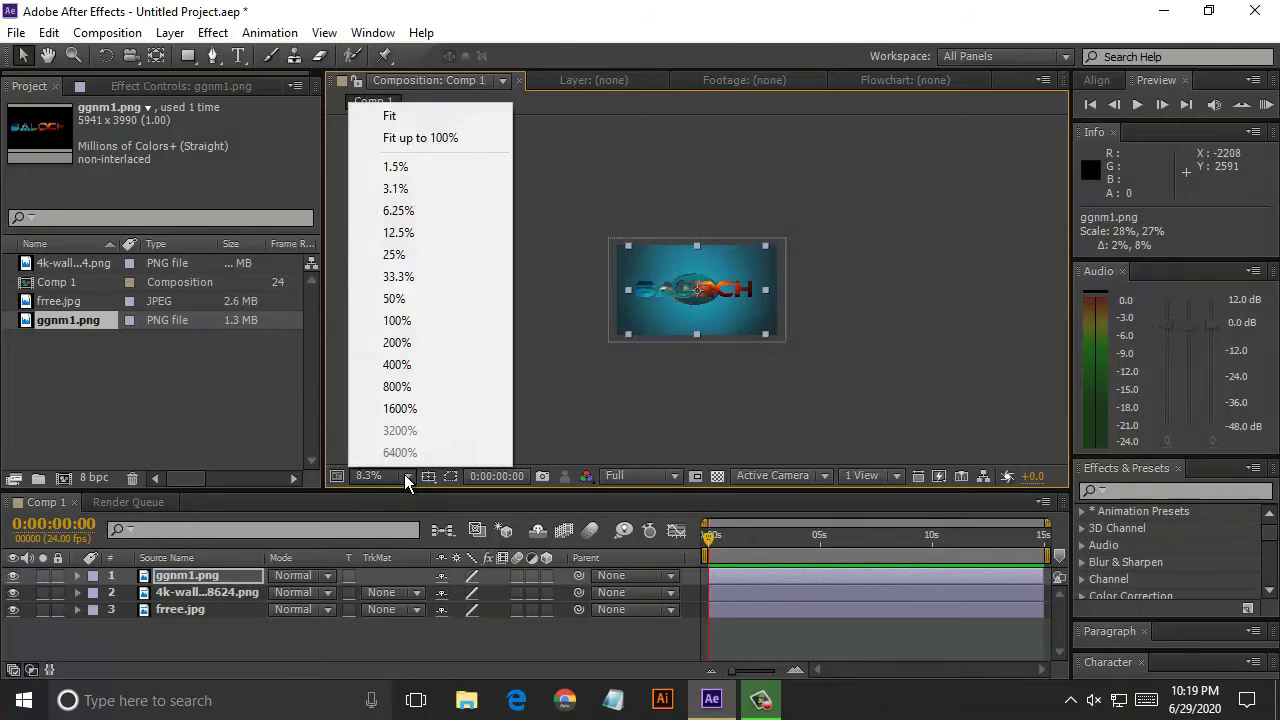
pyautogui.click(408, 136)
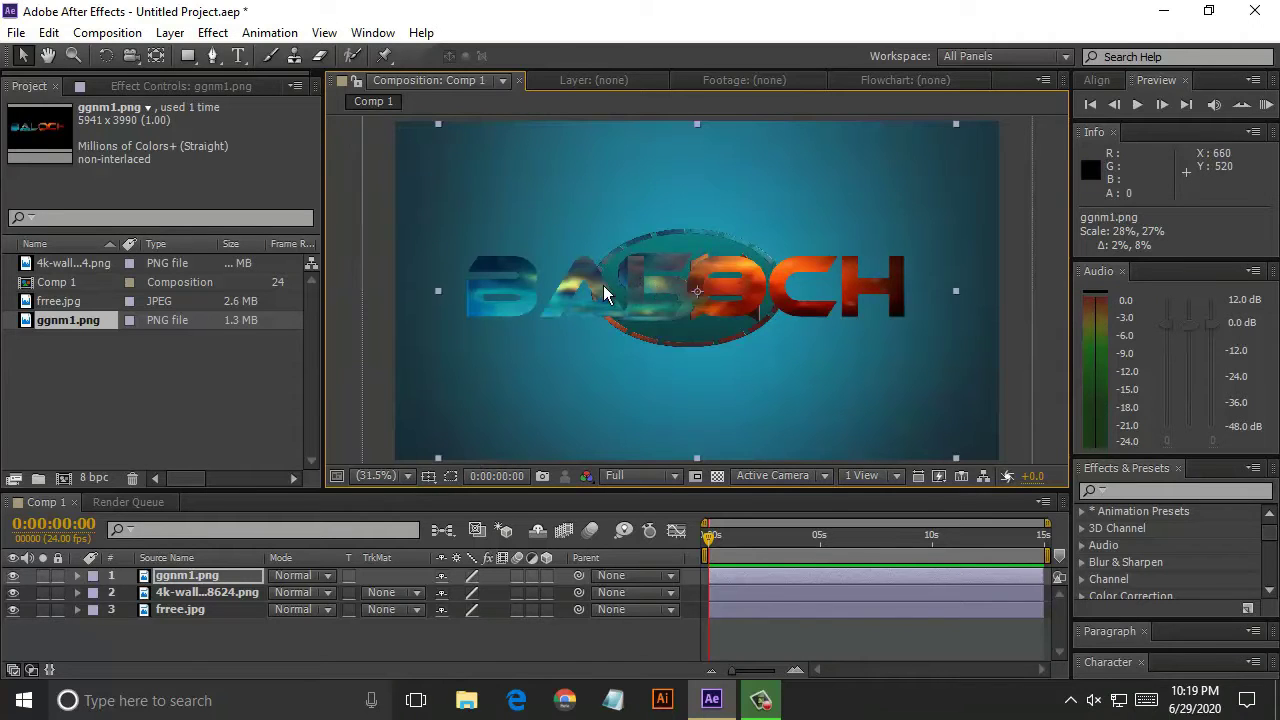
pyautogui.moveTo(603, 292); pyautogui.dragTo(624, 393)
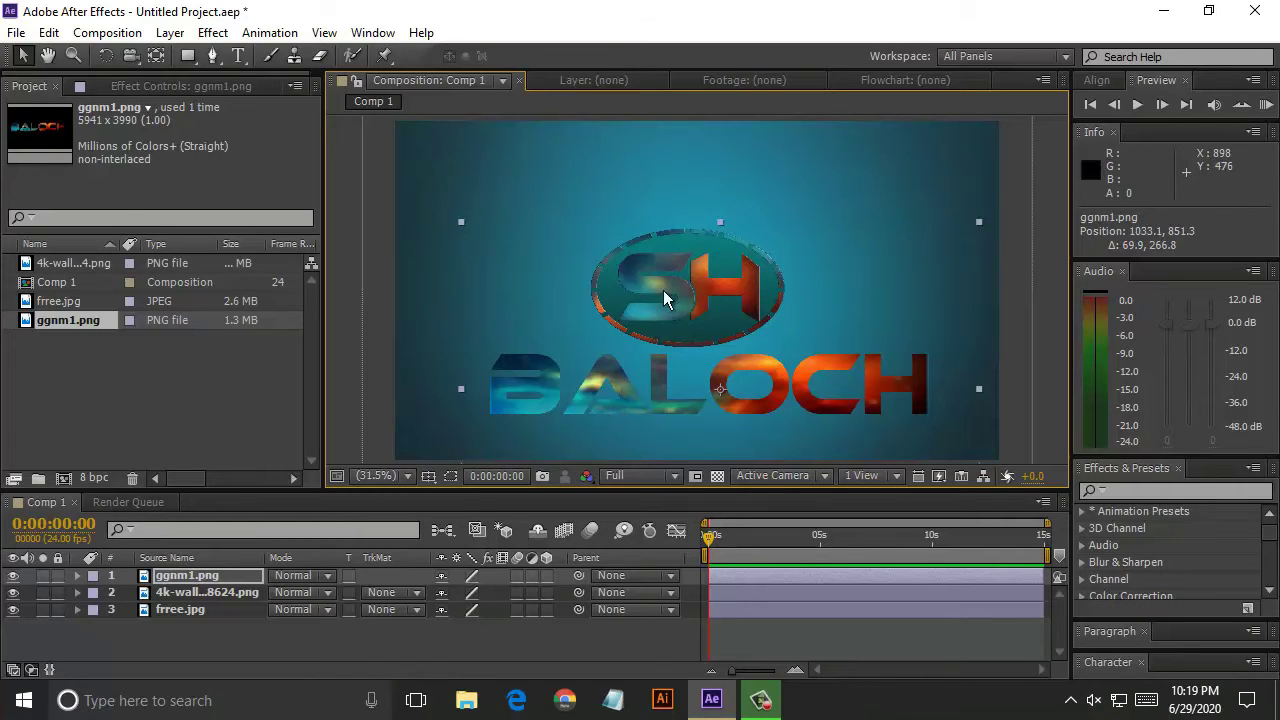
pyautogui.click(205, 594)
# Through the emblem's Transform, scale it to 8.9%×7.0%, tilt it slightly, and place it at 921.0, 559.0.
pyautogui.click(78, 593)
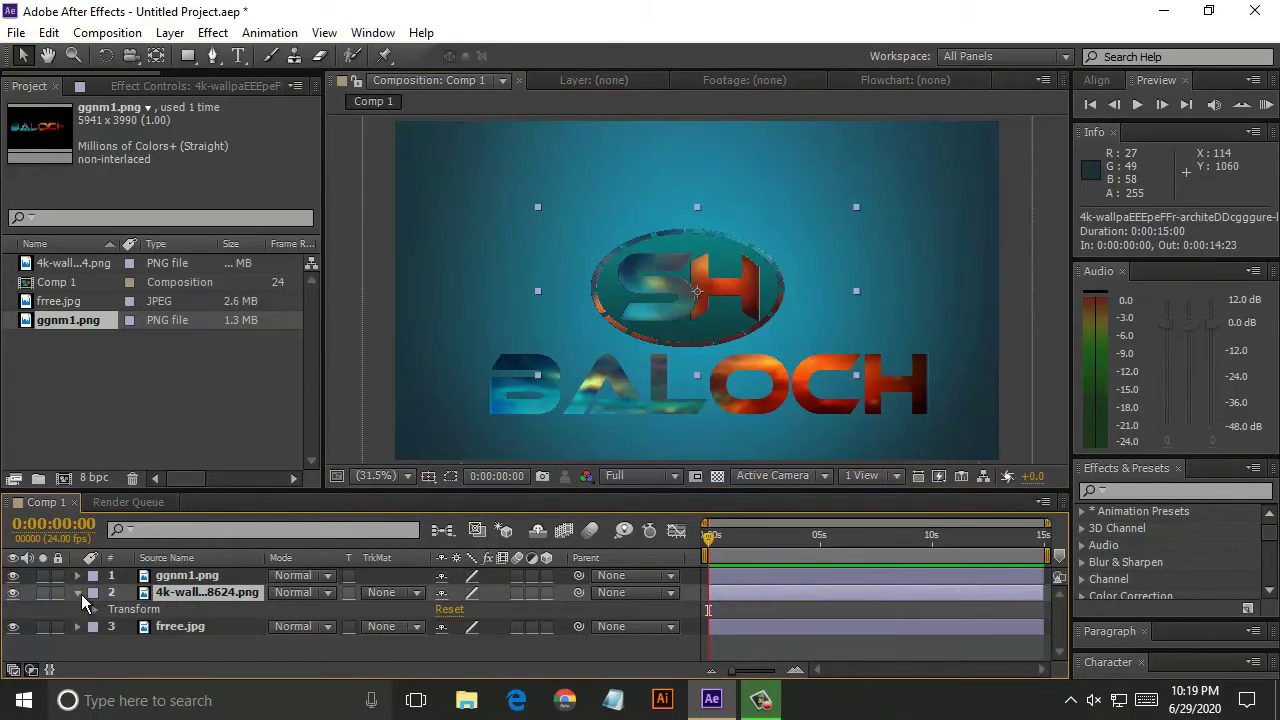
pyautogui.click(95, 609)
pyautogui.moveTo(475, 640); pyautogui.dragTo(492, 642)
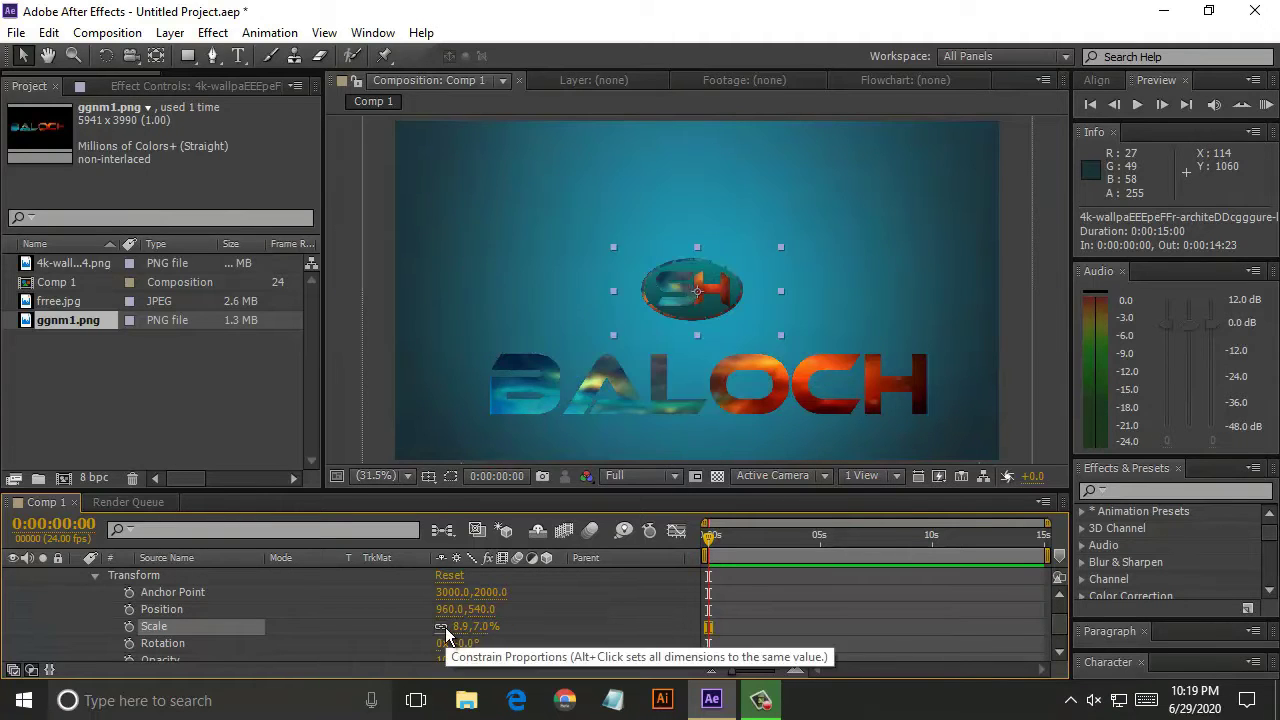
pyautogui.moveTo(458, 643)
pyautogui.mouseDown()
pyautogui.moveTo(492, 652)
pyautogui.moveTo(452, 653)
pyautogui.mouseUp()
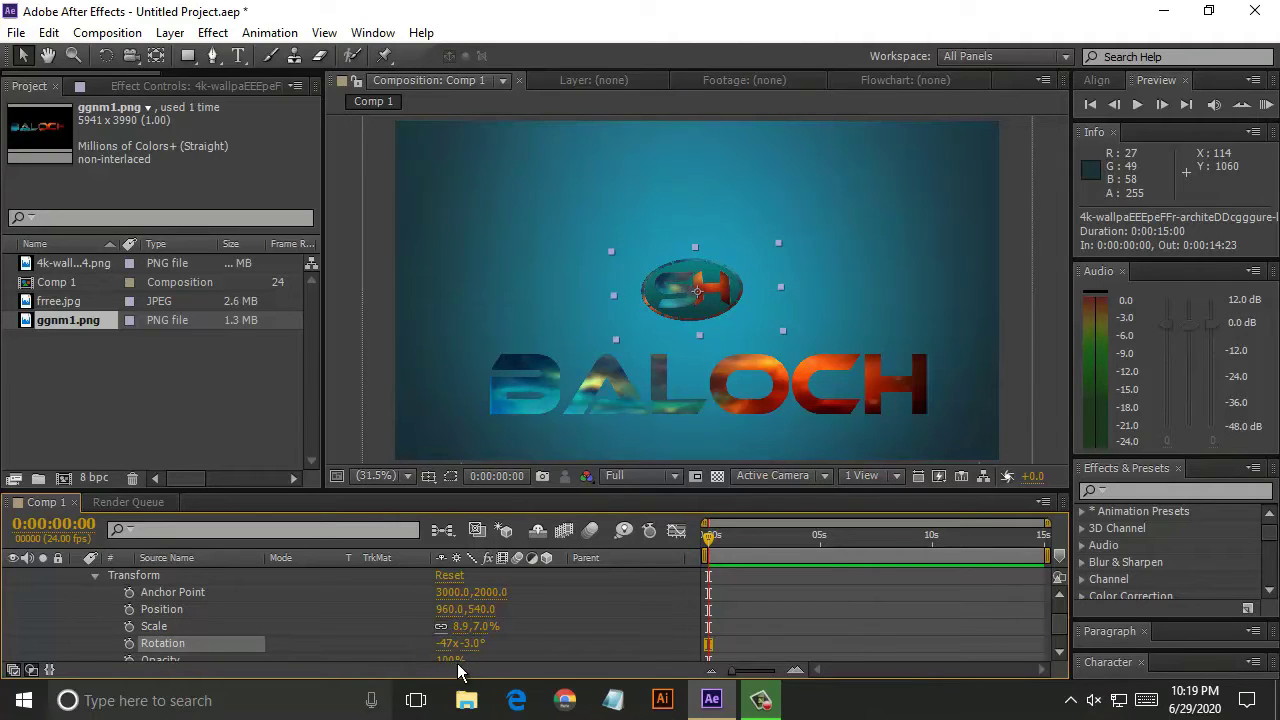
pyautogui.scroll(-2, 460, 660)
pyautogui.scroll(-2, 463, 645)
pyautogui.moveTo(466, 634)
pyautogui.mouseDown()
pyautogui.moveTo(487, 648)
pyautogui.moveTo(405, 635)
pyautogui.mouseUp()
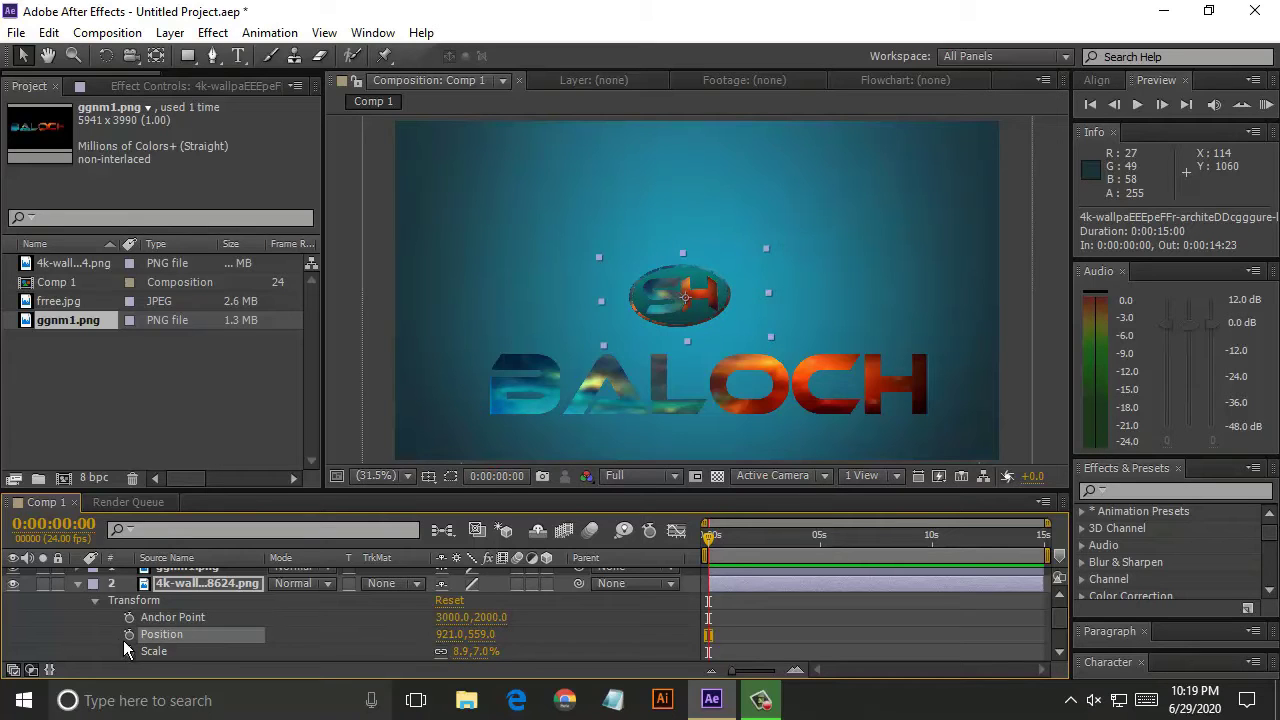
# Retime Position keyframes and drag the emblem to new spots, forming a three-keyframe drifting path, then preview.
pyautogui.moveTo(713, 633); pyautogui.dragTo(727, 633)
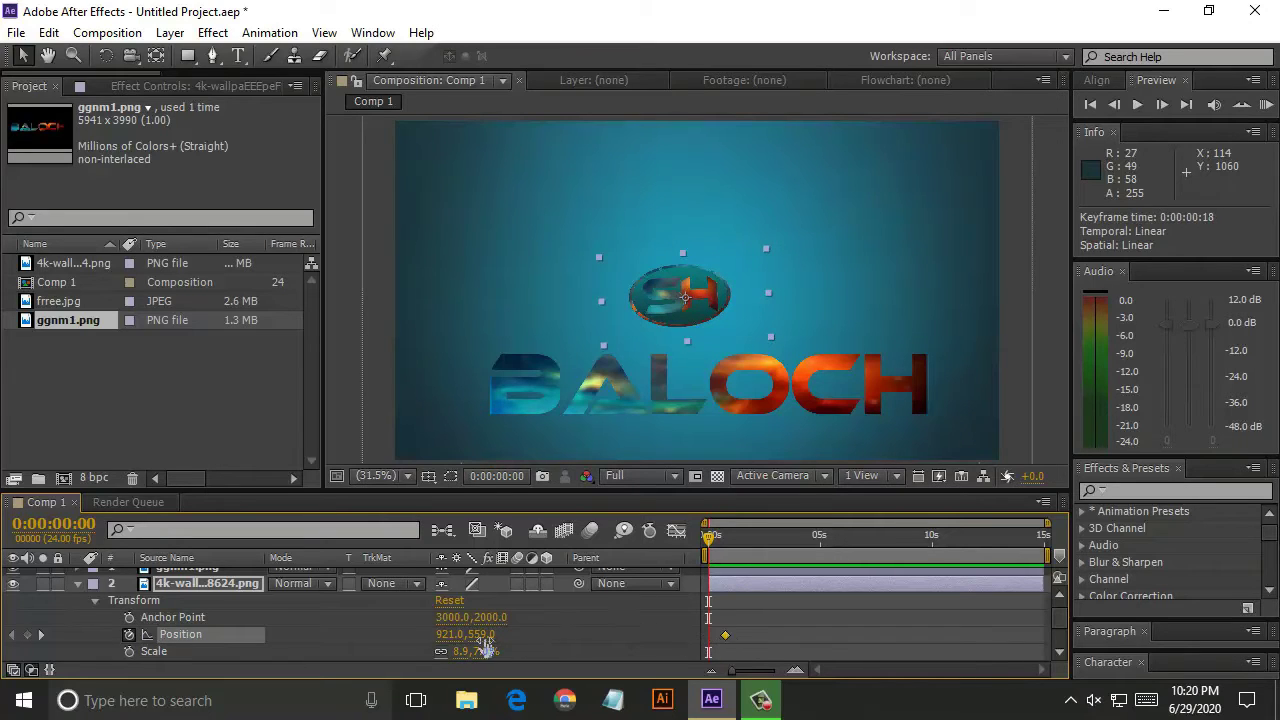
pyautogui.moveTo(676, 318)
pyautogui.mouseDown()
pyautogui.moveTo(575, 268)
pyautogui.moveTo(796, 276)
pyautogui.moveTo(817, 333)
pyautogui.mouseUp()
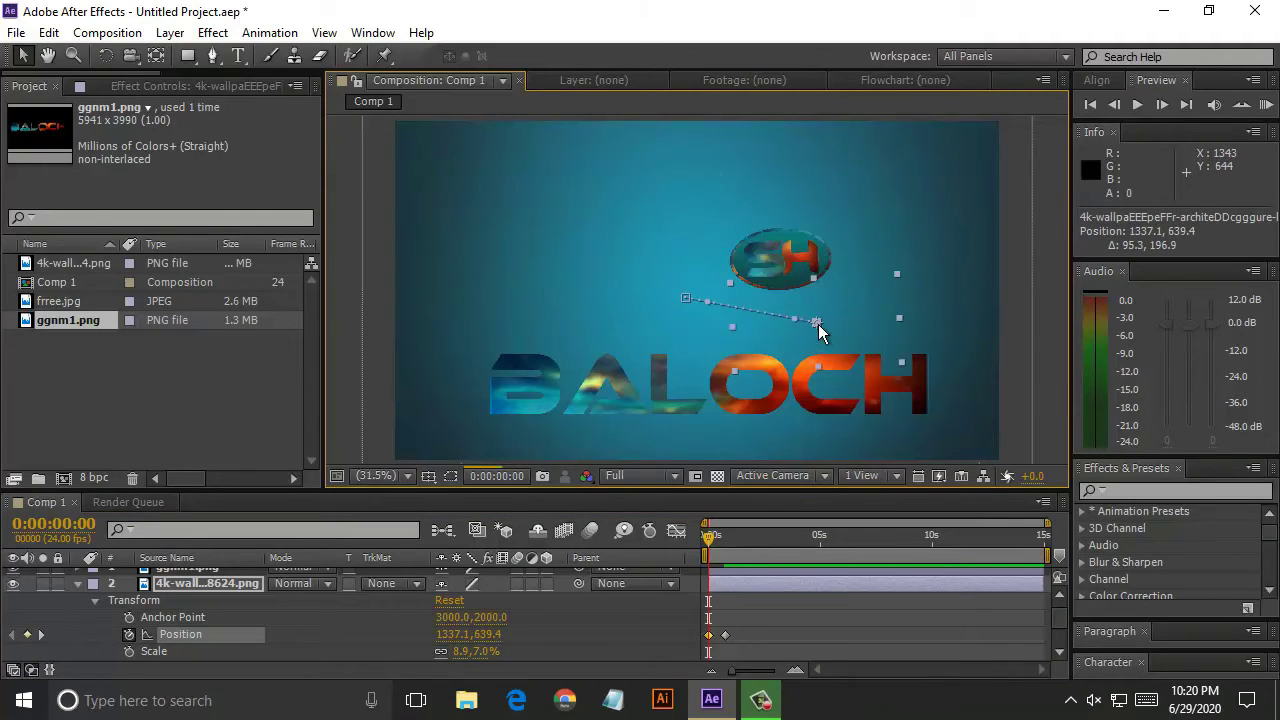
pyautogui.click(1264, 108)
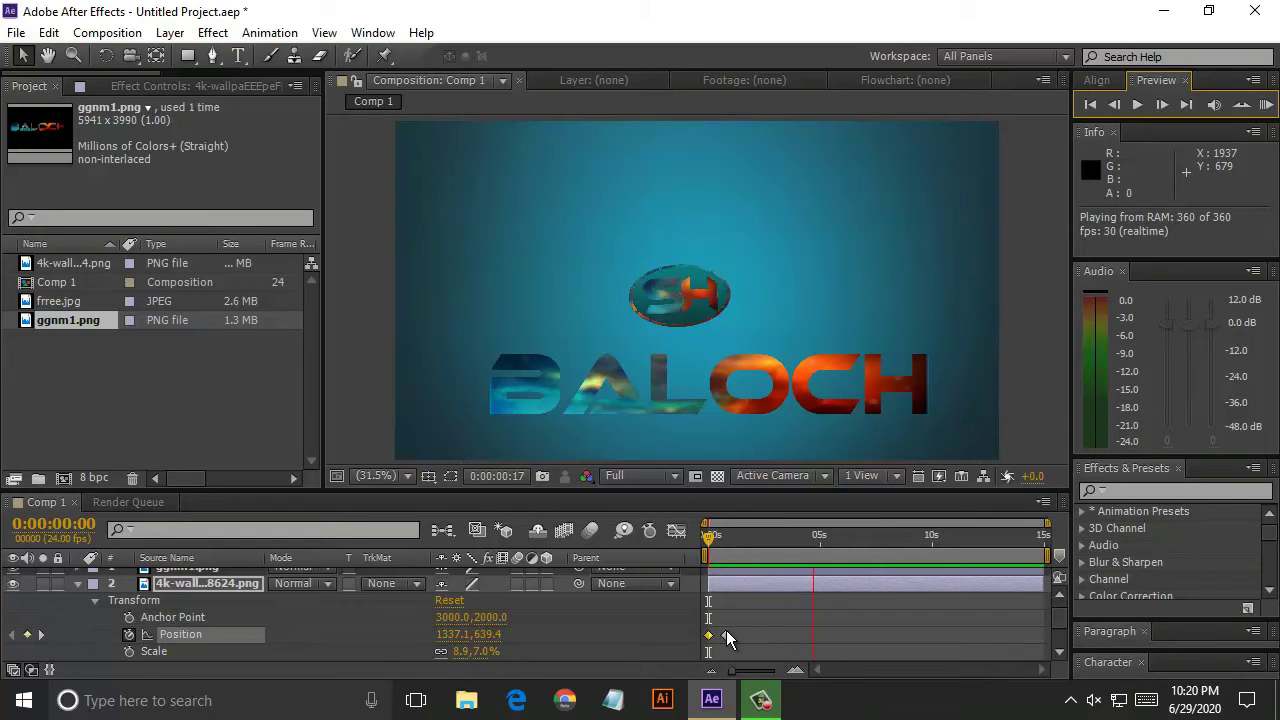
pyautogui.moveTo(727, 635); pyautogui.dragTo(792, 635)
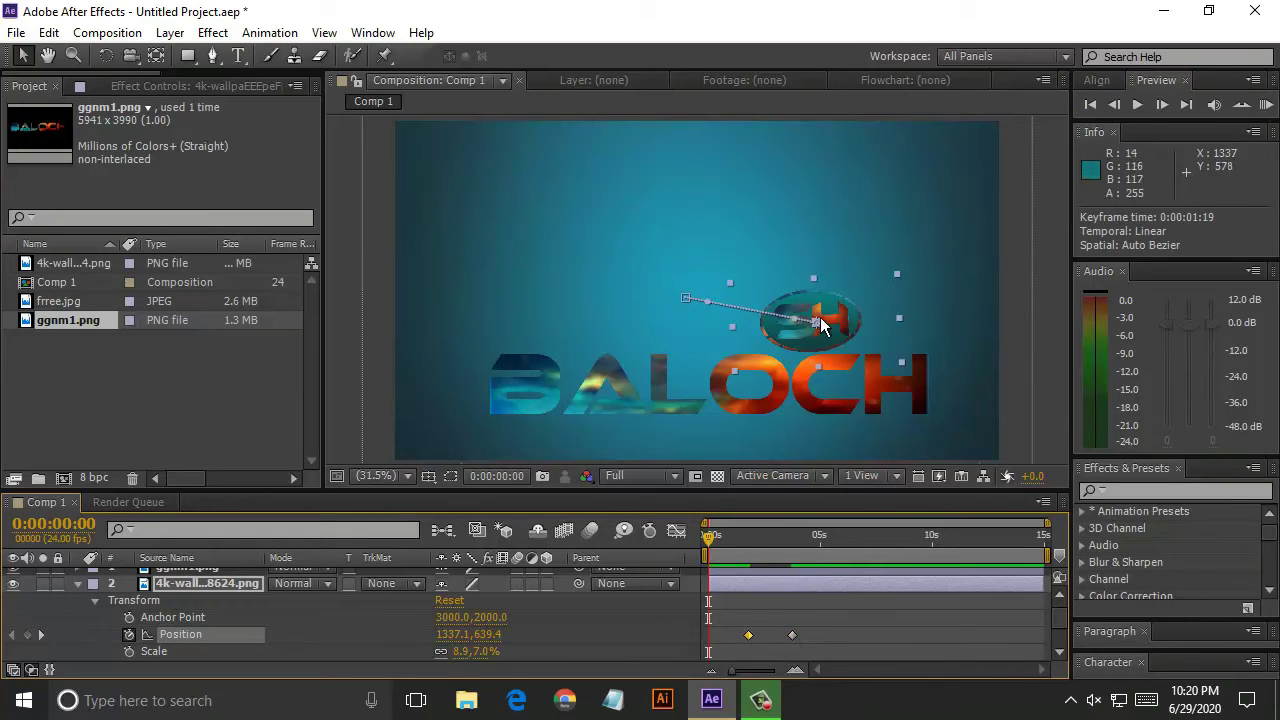
pyautogui.moveTo(820, 325); pyautogui.dragTo(745, 253)
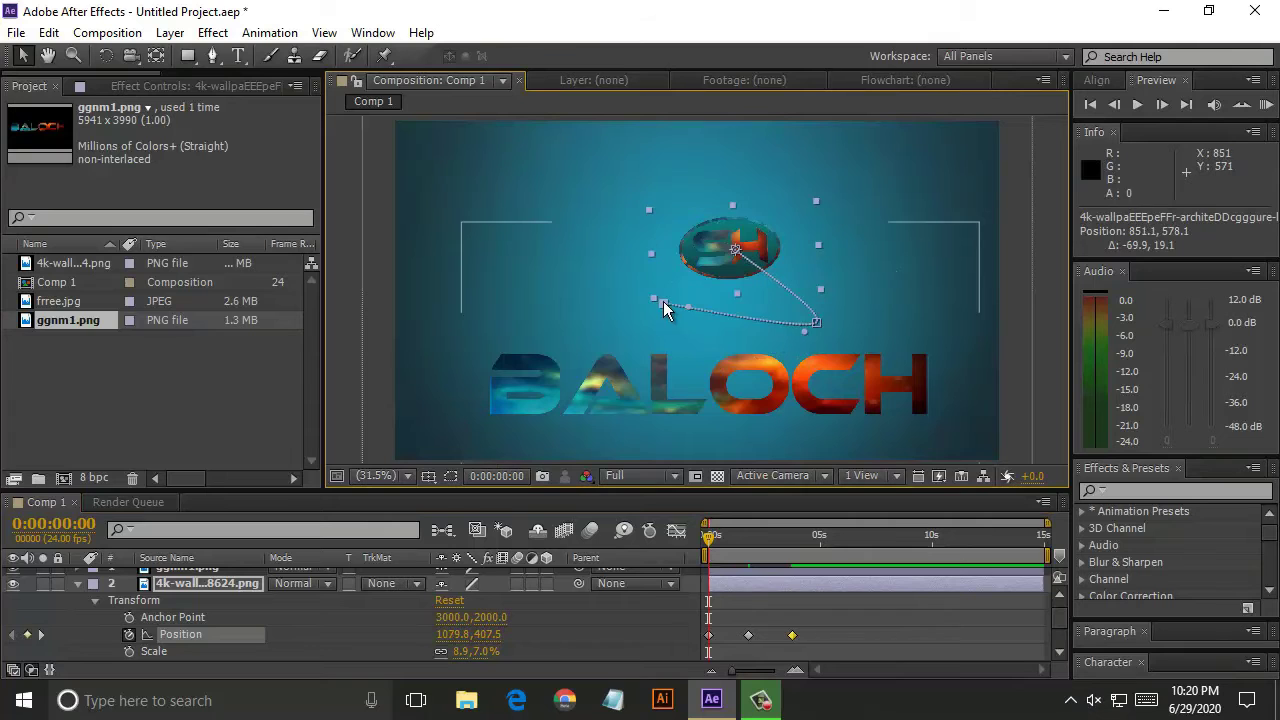
pyautogui.moveTo(771, 541)
pyautogui.mouseDown()
pyautogui.moveTo(829, 545)
pyautogui.moveTo(714, 545)
pyautogui.mouseUp()
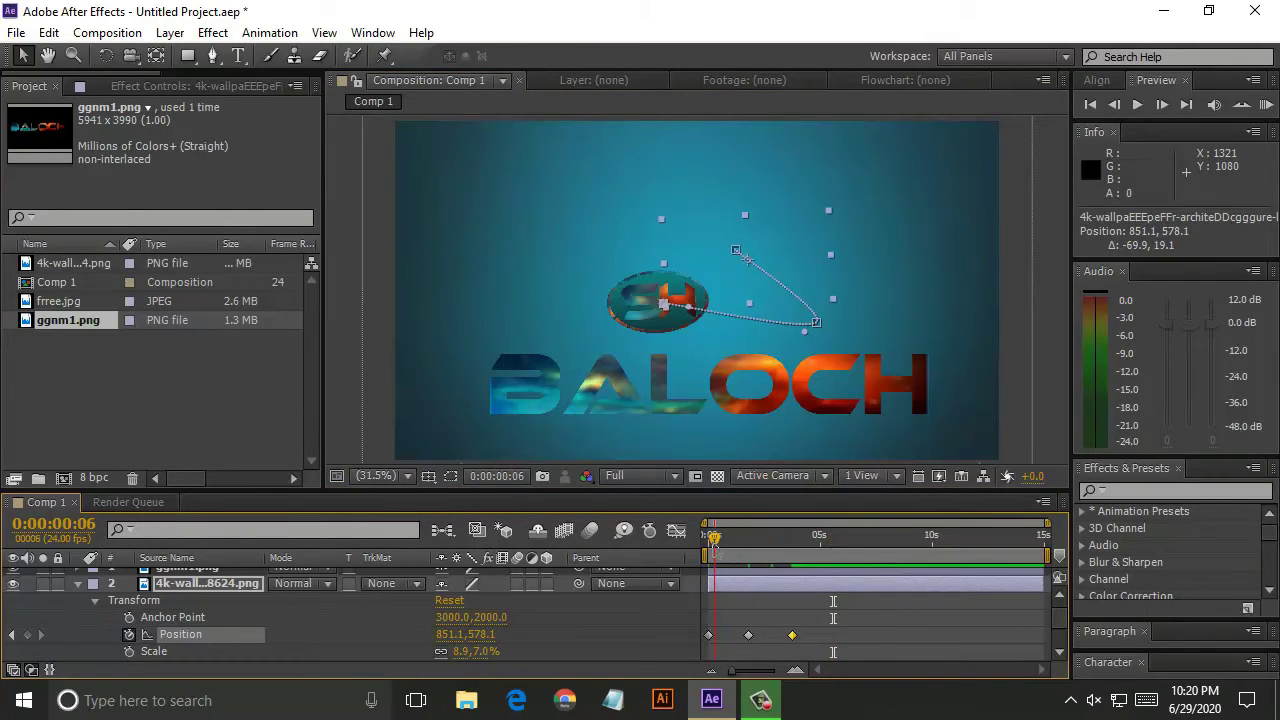
pyautogui.click(1266, 104)
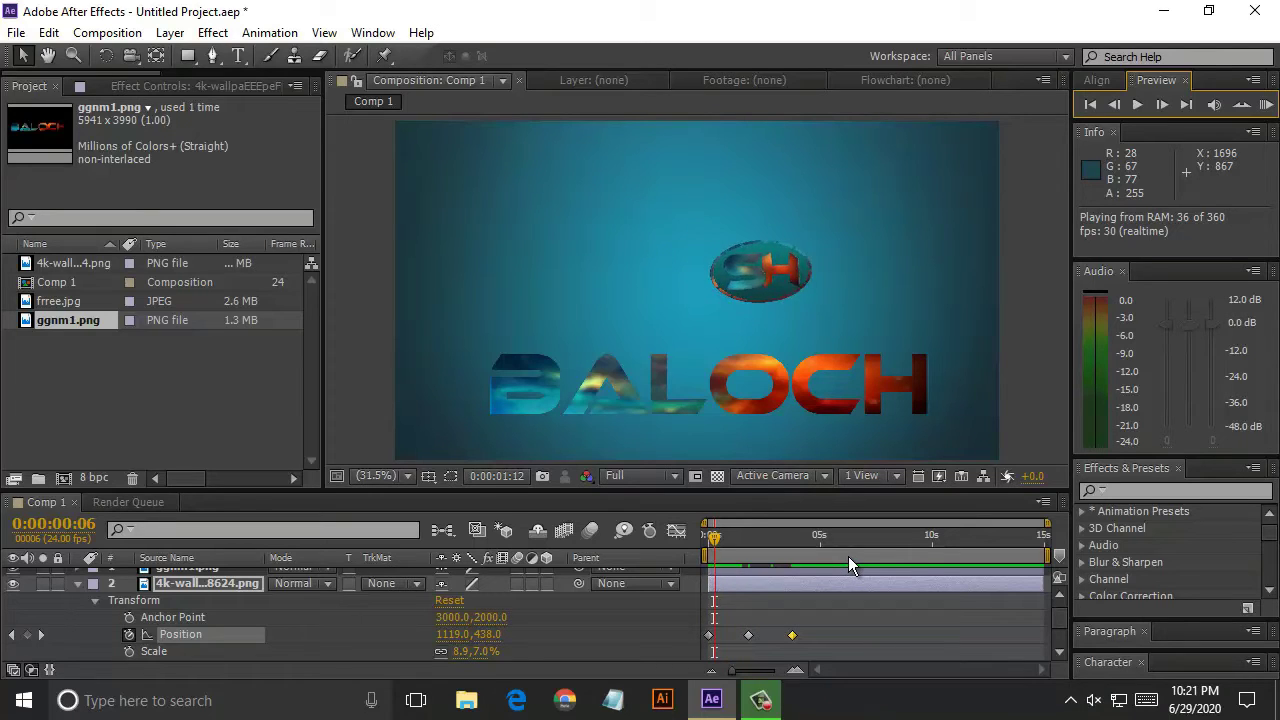
# End the work area near 6 seconds, zoom the timeline in, and nudge the starting emblem to 1089.4, 407.5.
pyautogui.click(1043, 556)
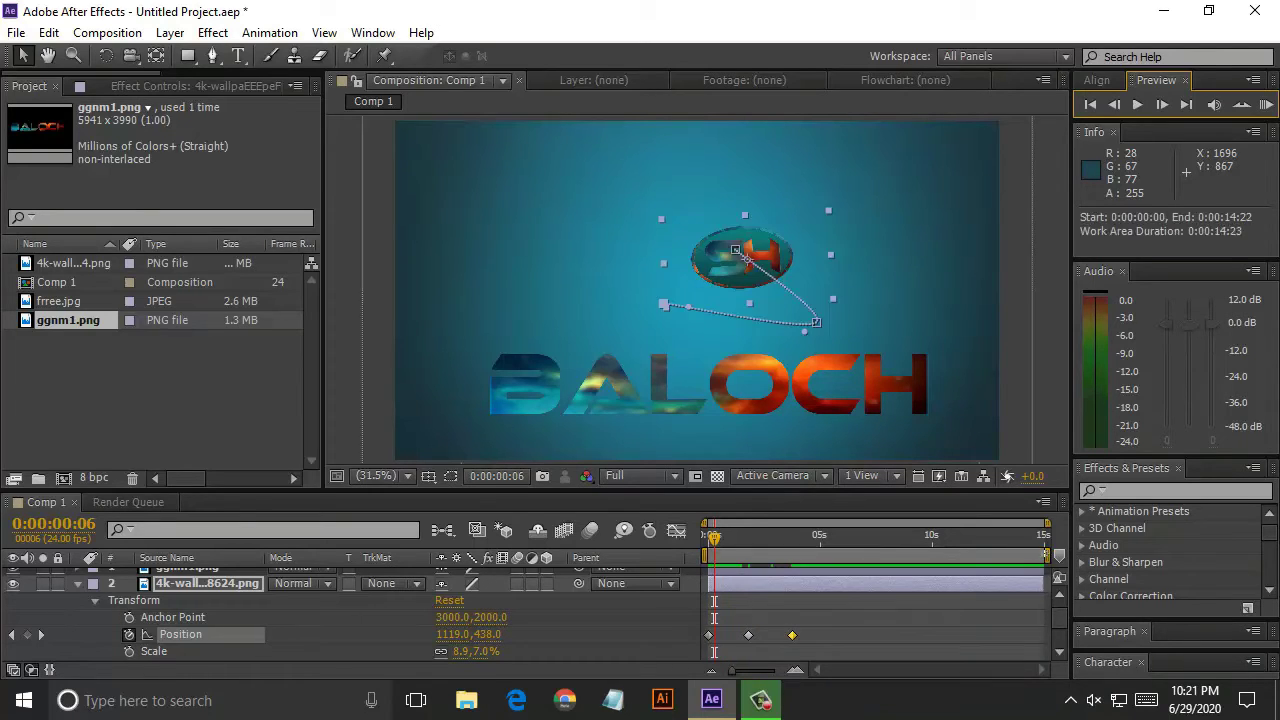
pyautogui.moveTo(1043, 556); pyautogui.dragTo(858, 556)
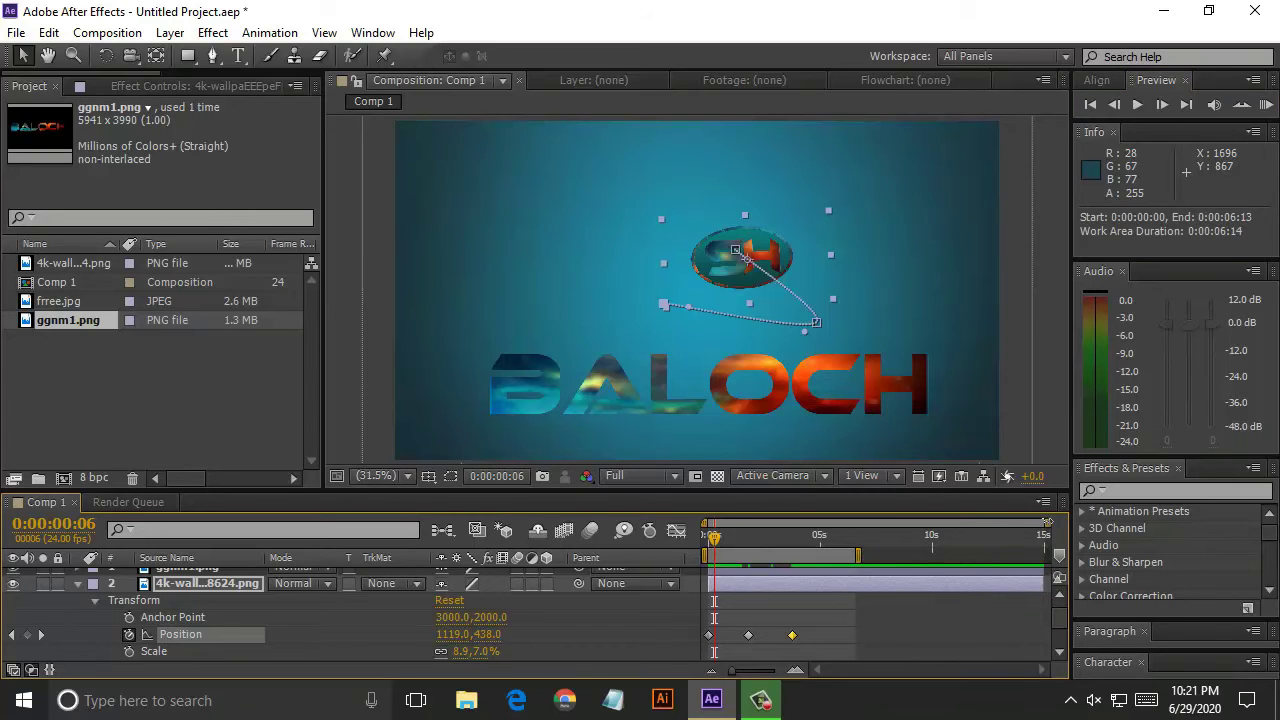
pyautogui.moveTo(1046, 522); pyautogui.dragTo(930, 525)
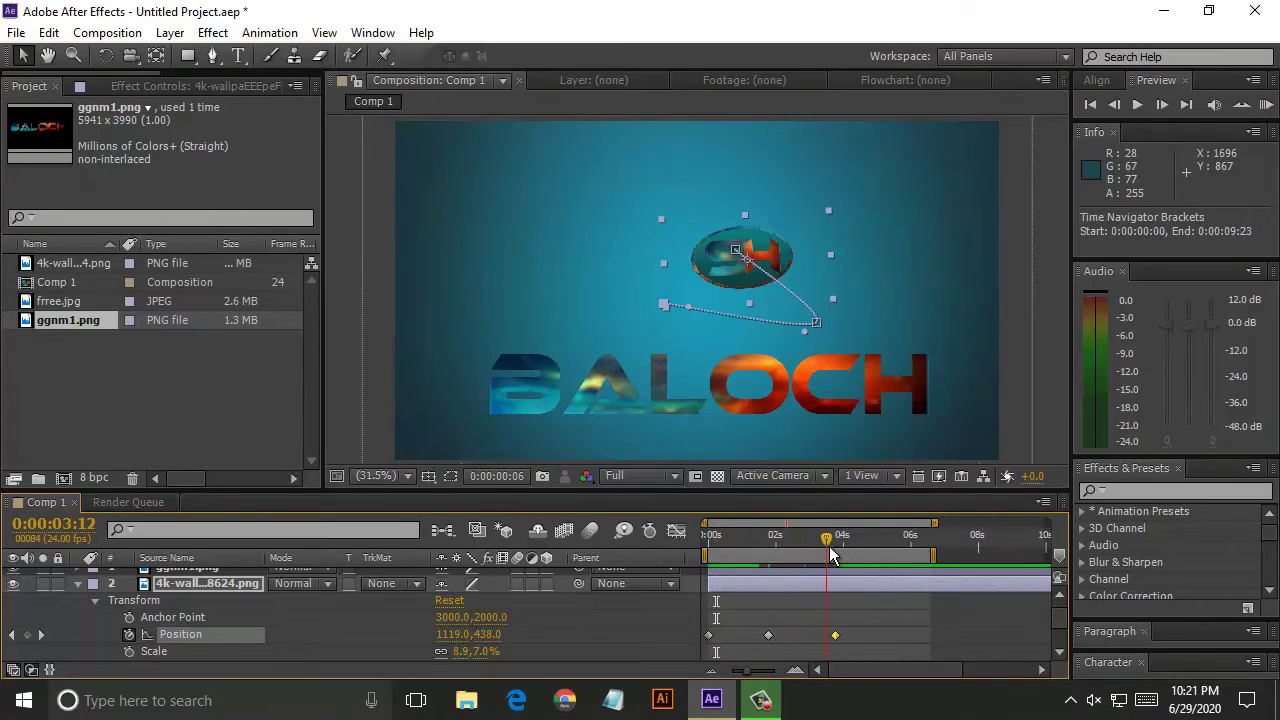
pyautogui.moveTo(715, 543); pyautogui.dragTo(708, 538)
pyautogui.moveTo(780, 250); pyautogui.dragTo(783, 250)
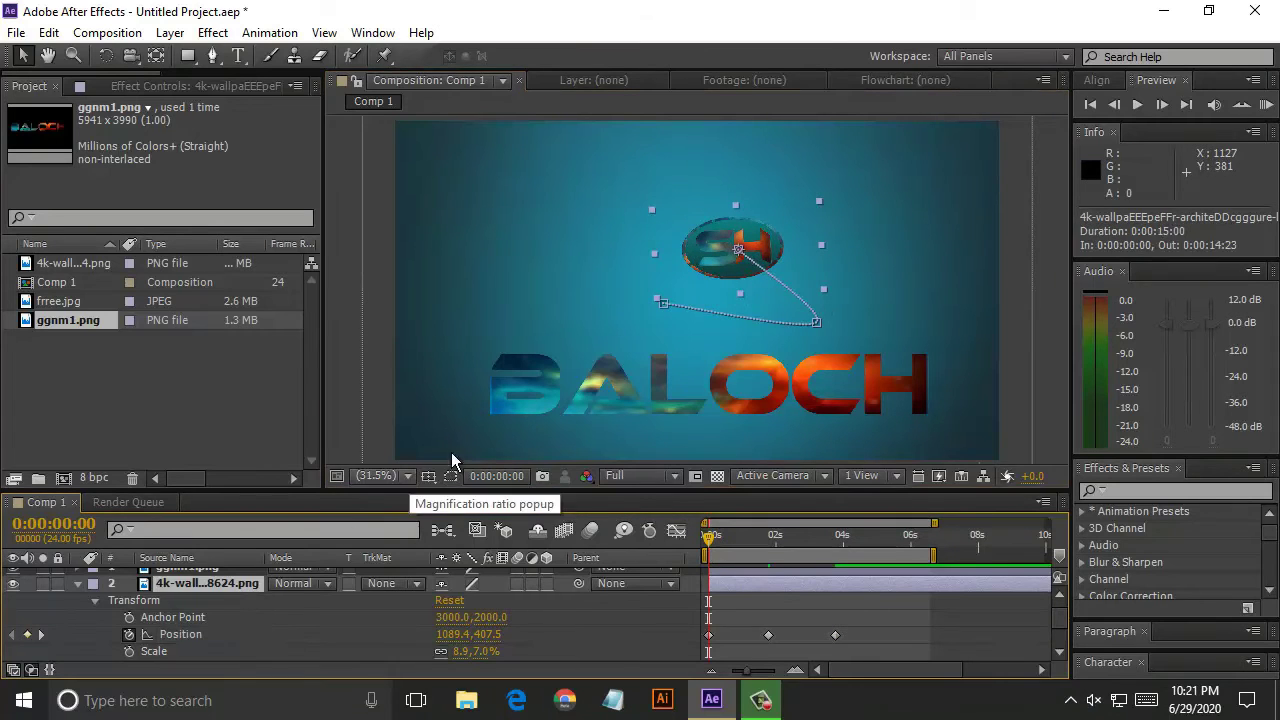
# Widen the emblem to 11.2% horizontal scale, make it taller, and preview the result.
pyautogui.moveTo(654, 253); pyautogui.dragTo(634, 256)
pyautogui.moveTo(736, 206); pyautogui.dragTo(739, 183)
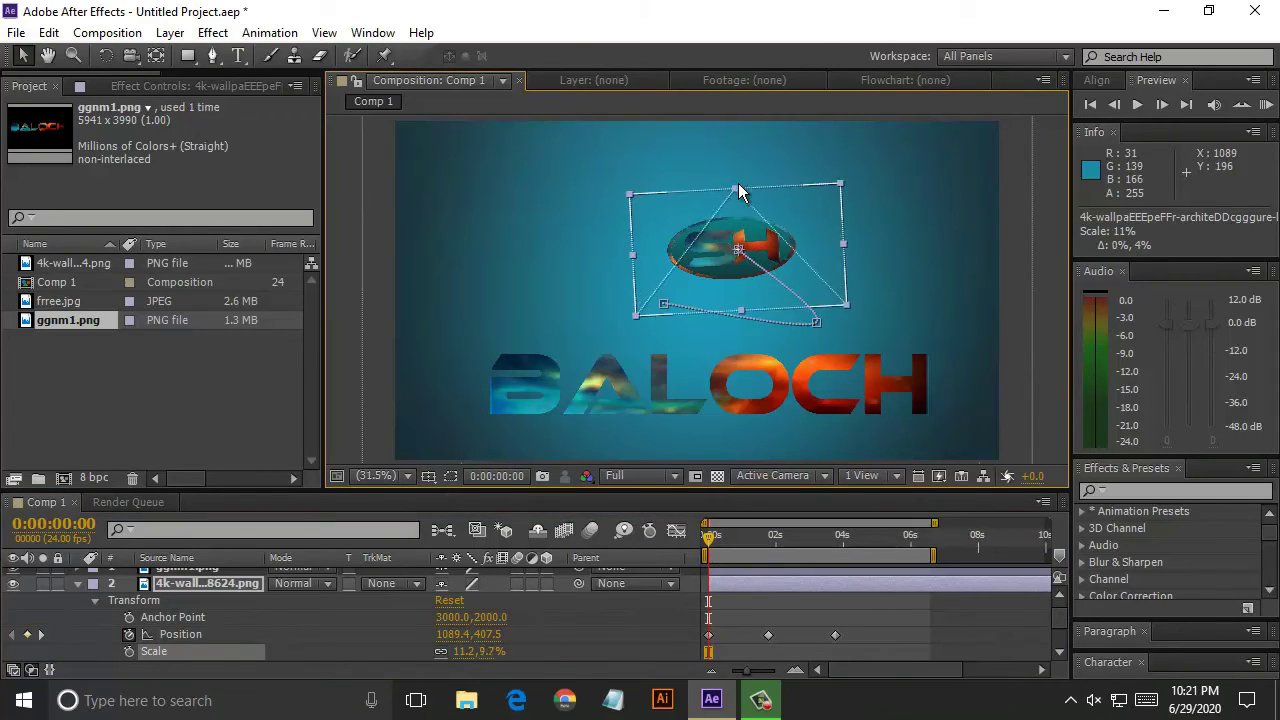
pyautogui.click(1266, 104)
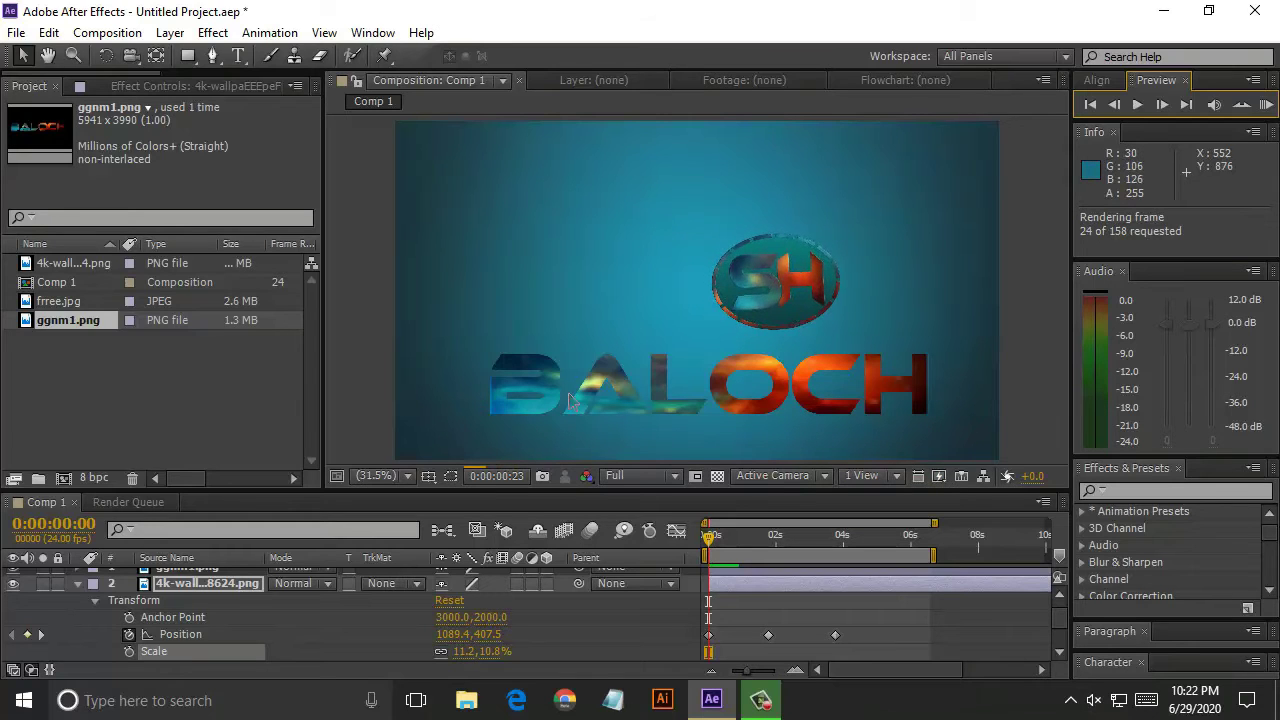
pyautogui.click(452, 618)
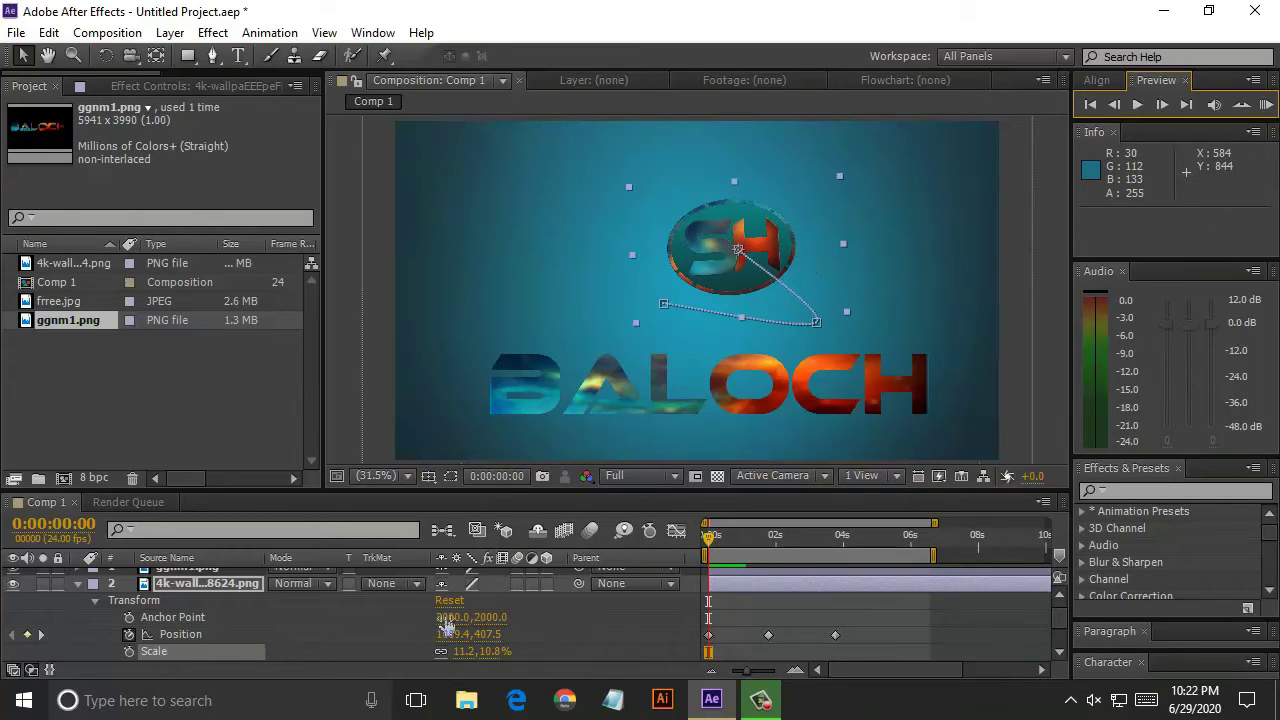
# Adjust the anchor point, move Position to 1027.4, 465.5, and key Scale at -6.5, -6.3%.
pyautogui.click(453, 618)
pyautogui.press('Return')
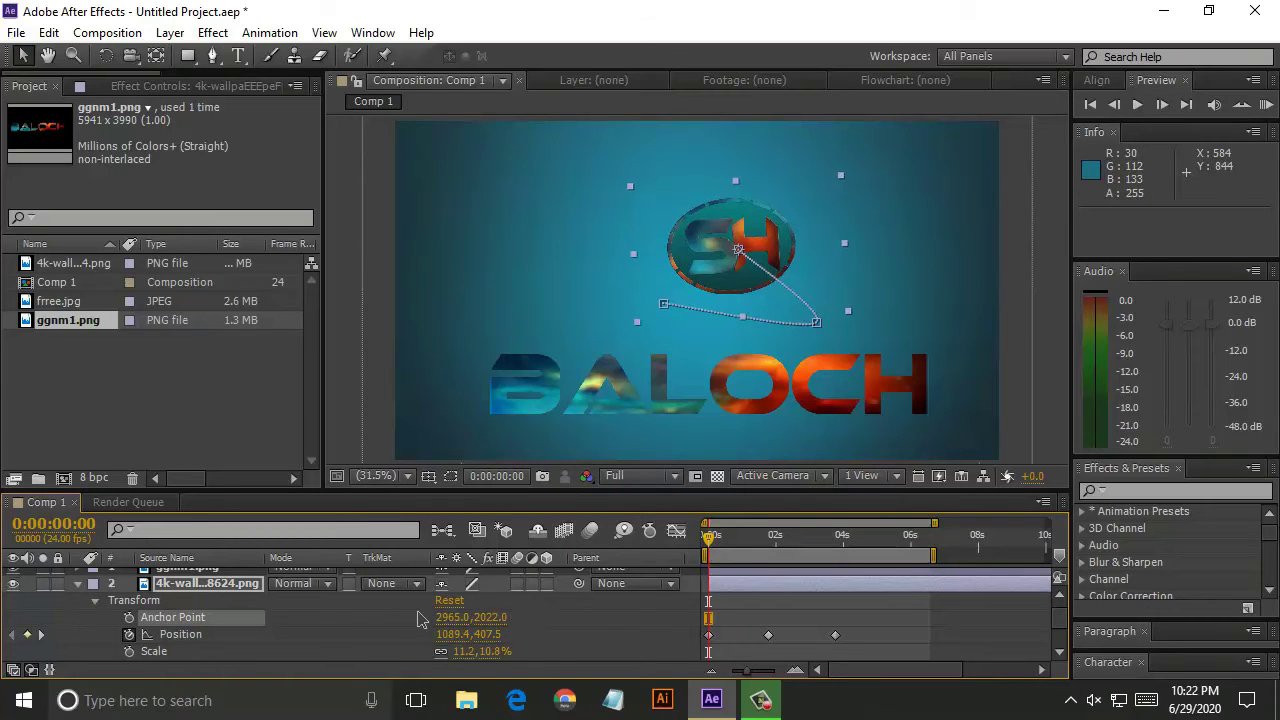
pyautogui.moveTo(460, 635)
pyautogui.mouseDown()
pyautogui.moveTo(511, 640)
pyautogui.moveTo(420, 636)
pyautogui.moveTo(480, 653)
pyautogui.mouseUp()
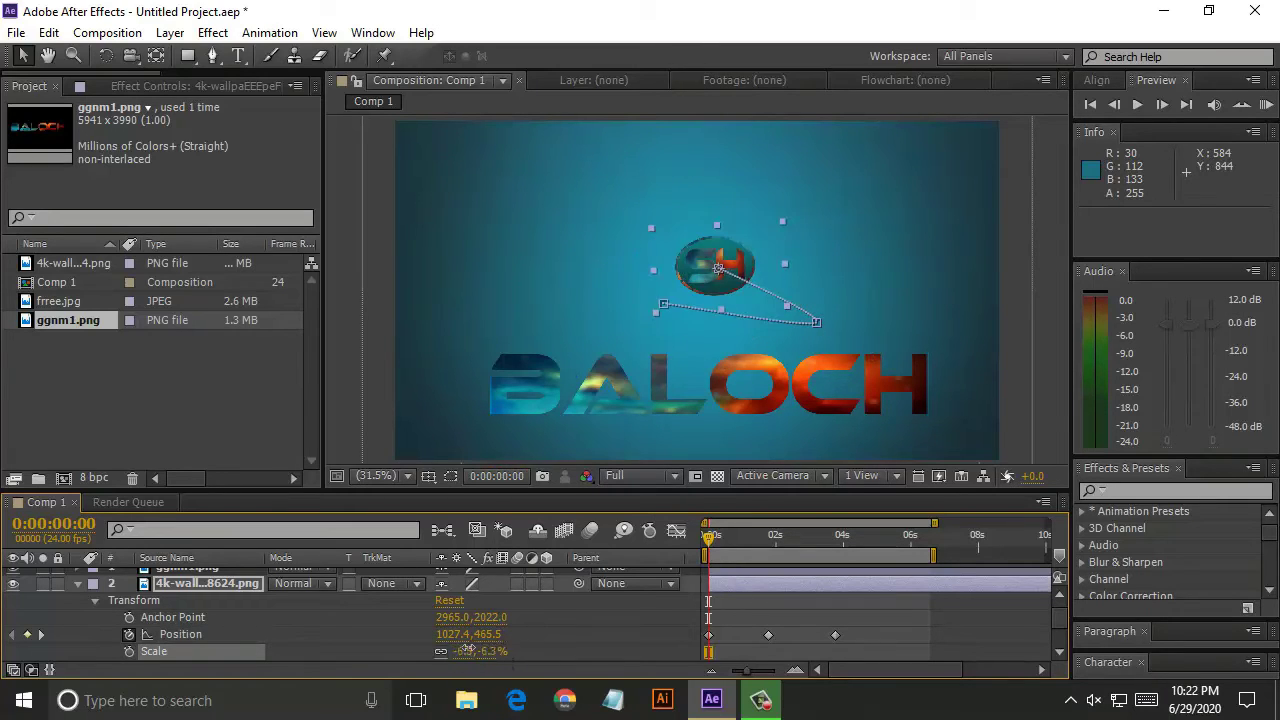
pyautogui.moveTo(458, 651); pyautogui.dragTo(548, 635)
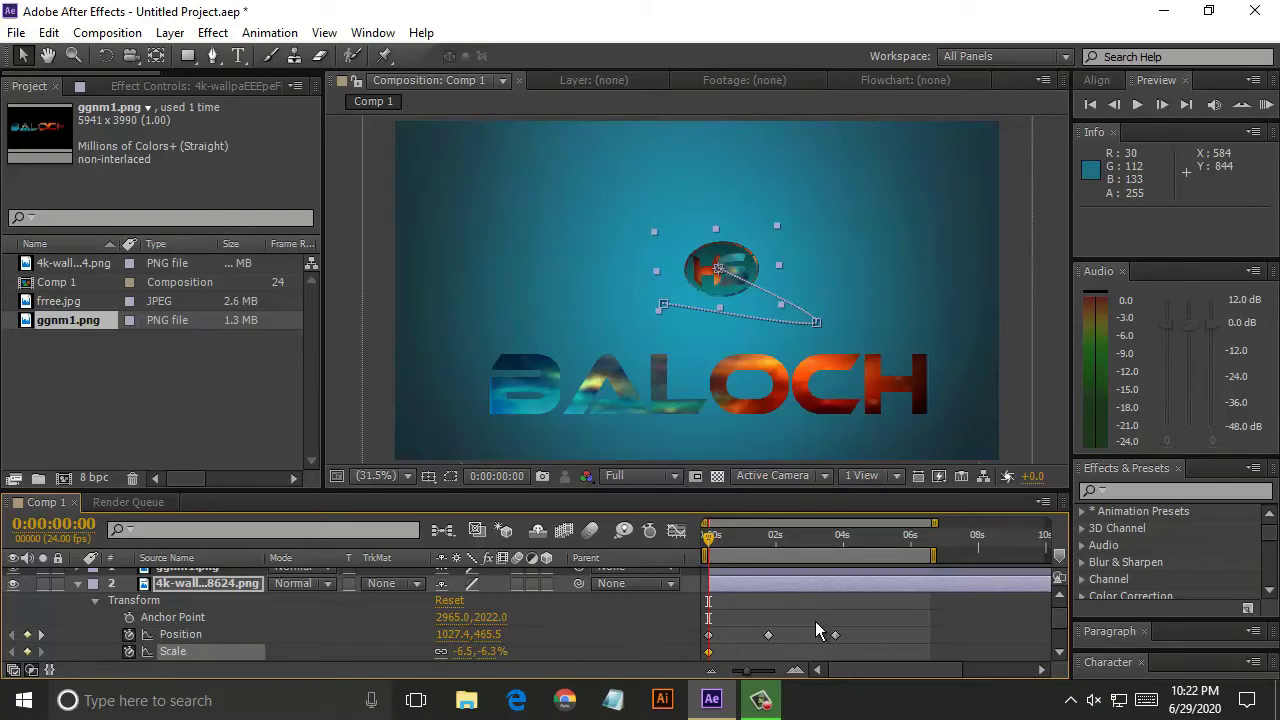
pyautogui.scroll(-2, 493, 610)
# Shift the first keyframes later and key the emblem growing to 17.3, 16.7% at 960.0, 631.5 by about 3 seconds.
pyautogui.moveTo(708, 584)
pyautogui.mouseDown()
pyautogui.moveTo(730, 584)
pyautogui.moveTo(721, 601)
pyautogui.moveTo(778, 585)
pyautogui.mouseUp()
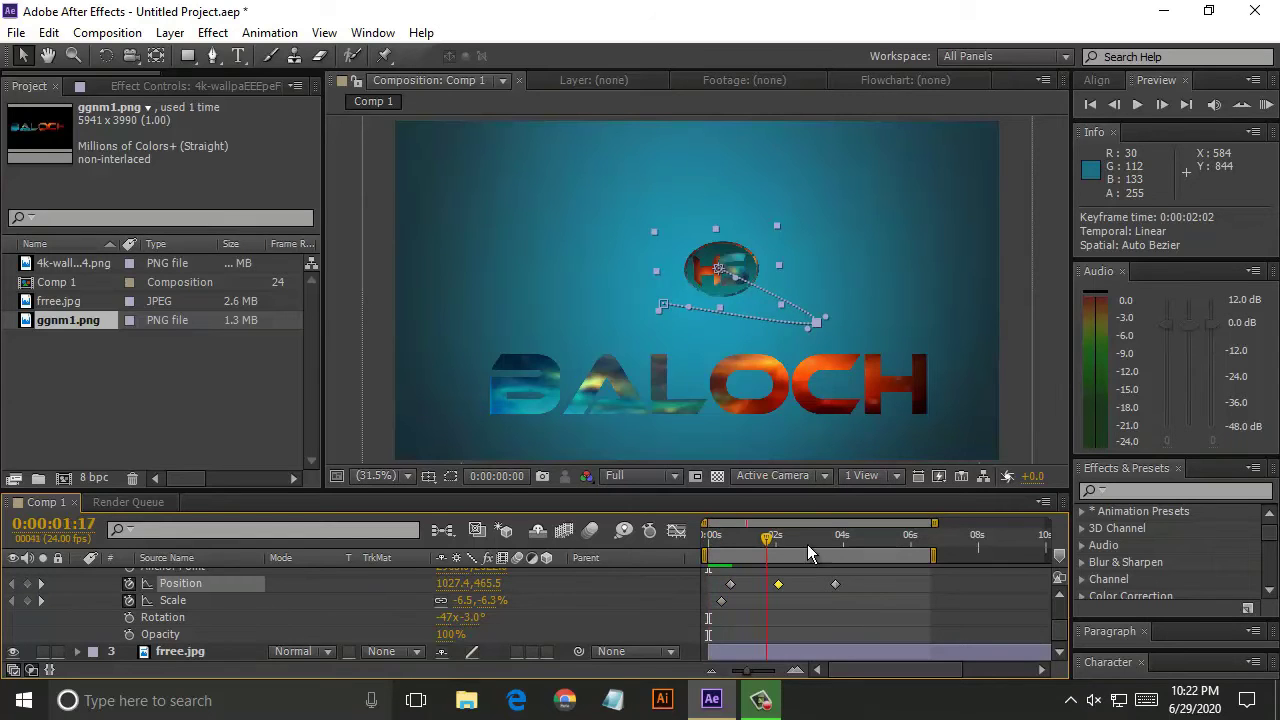
pyautogui.click(1241, 104)
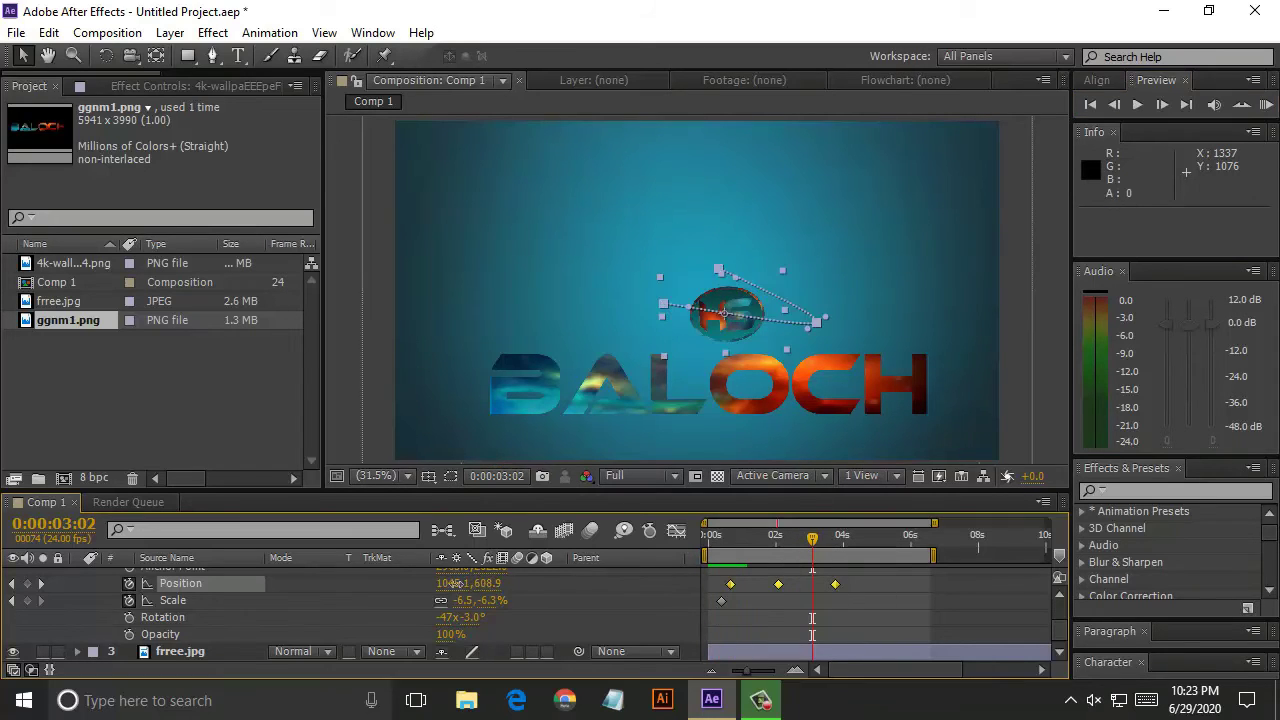
pyautogui.moveTo(455, 583)
pyautogui.mouseDown()
pyautogui.moveTo(432, 581)
pyautogui.moveTo(445, 620)
pyautogui.moveTo(492, 638)
pyautogui.moveTo(450, 640)
pyautogui.moveTo(510, 650)
pyautogui.moveTo(490, 656)
pyautogui.mouseUp()
pyautogui.scroll(2, 451, 600)
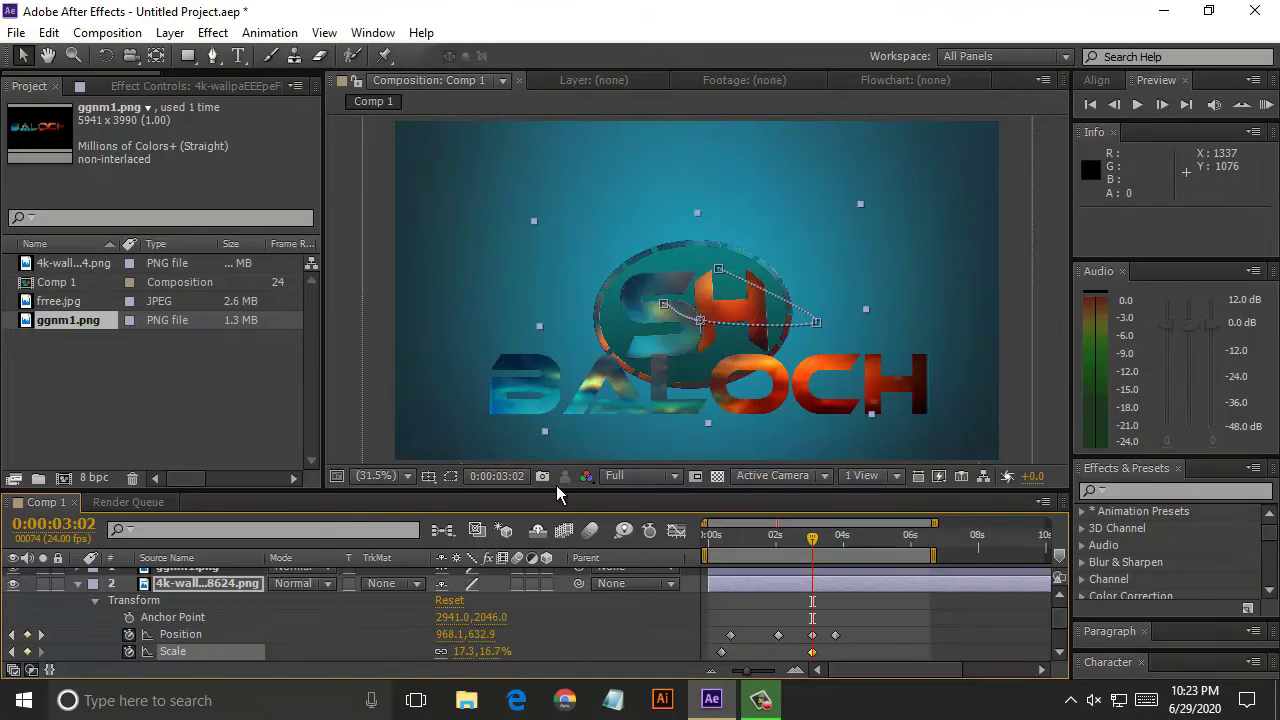
pyautogui.moveTo(815, 543)
pyautogui.mouseDown()
pyautogui.moveTo(745, 541)
pyautogui.moveTo(813, 540)
pyautogui.mouseUp()
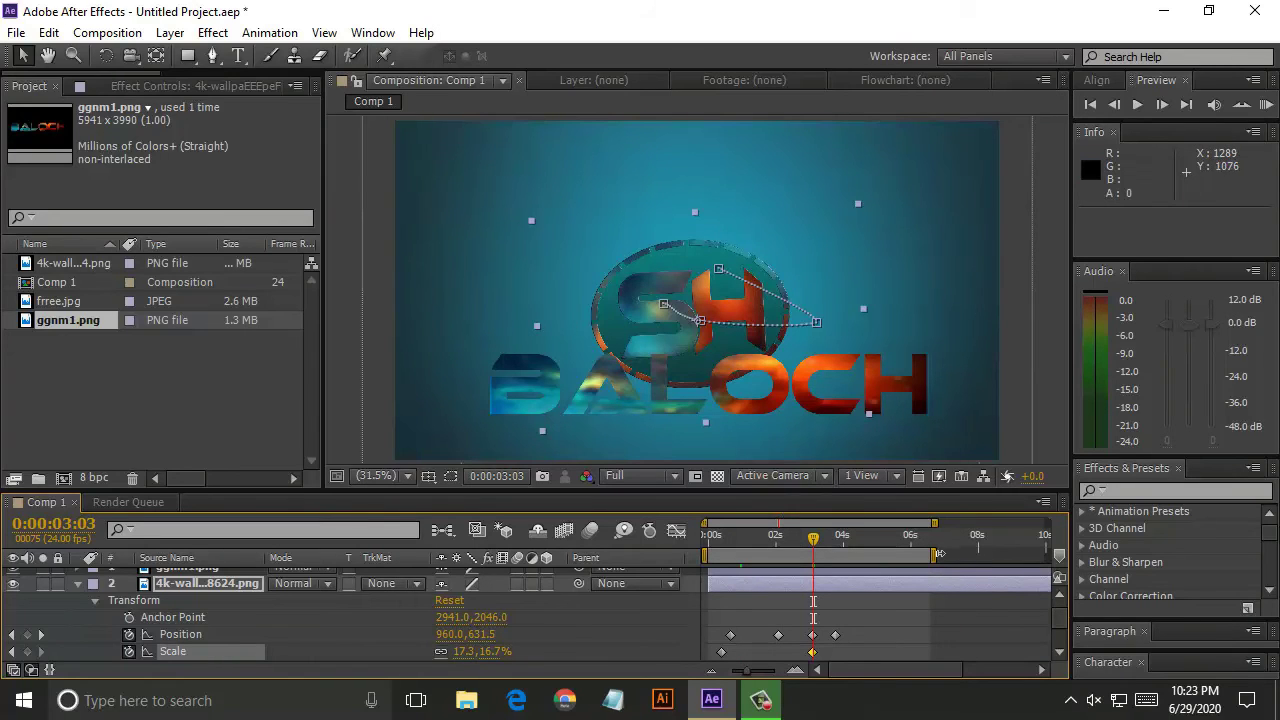
pyautogui.moveTo(934, 523); pyautogui.dragTo(890, 522)
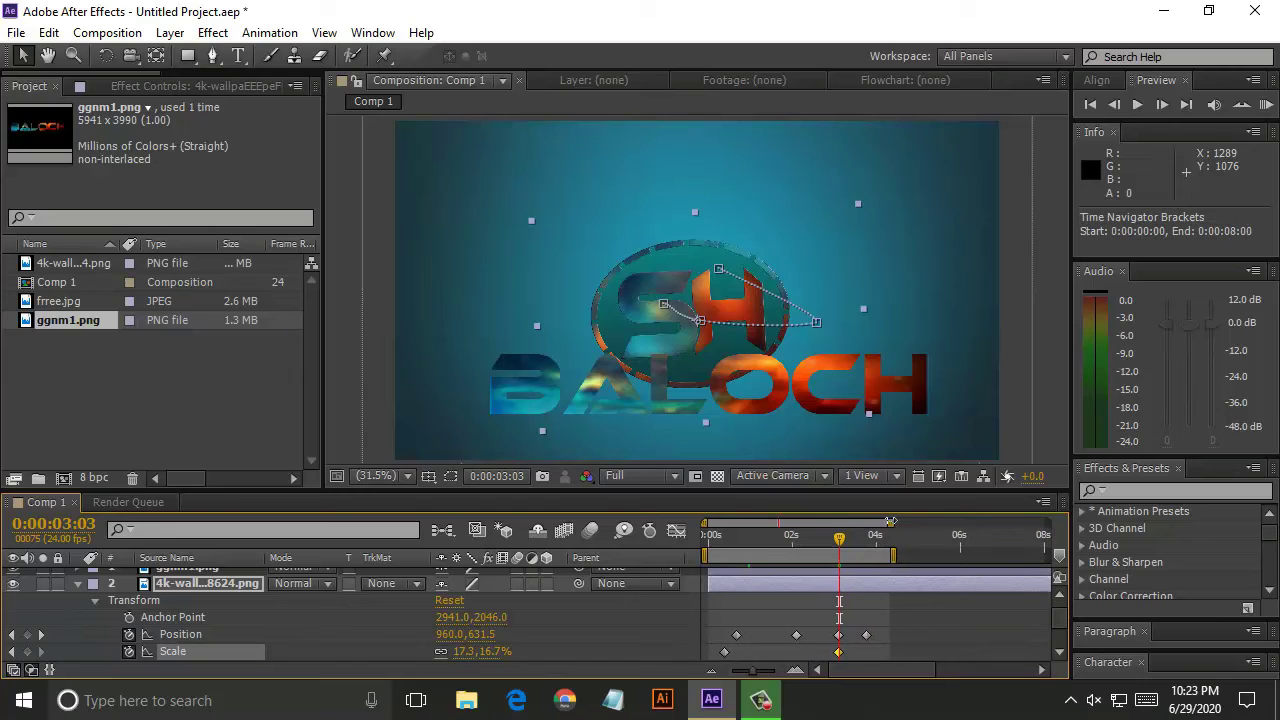
pyautogui.click(1266, 104)
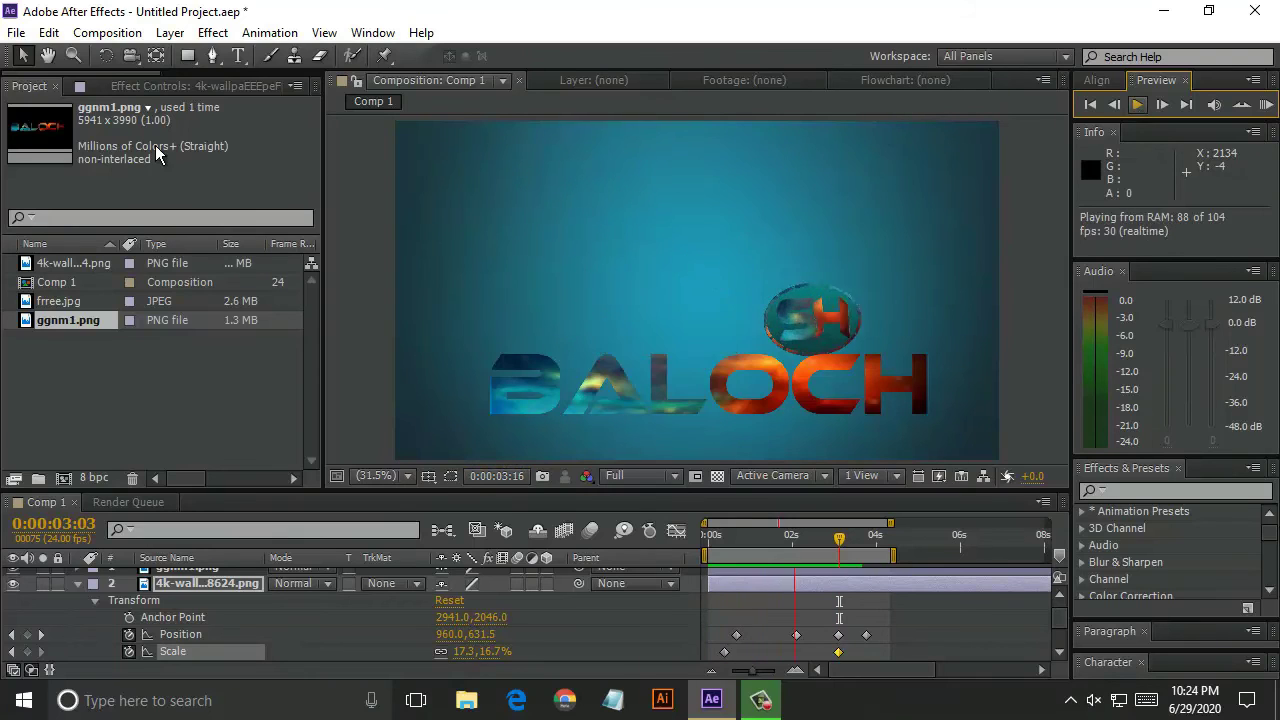
# Bring up the File menu to save the project.
pyautogui.click(20, 34)
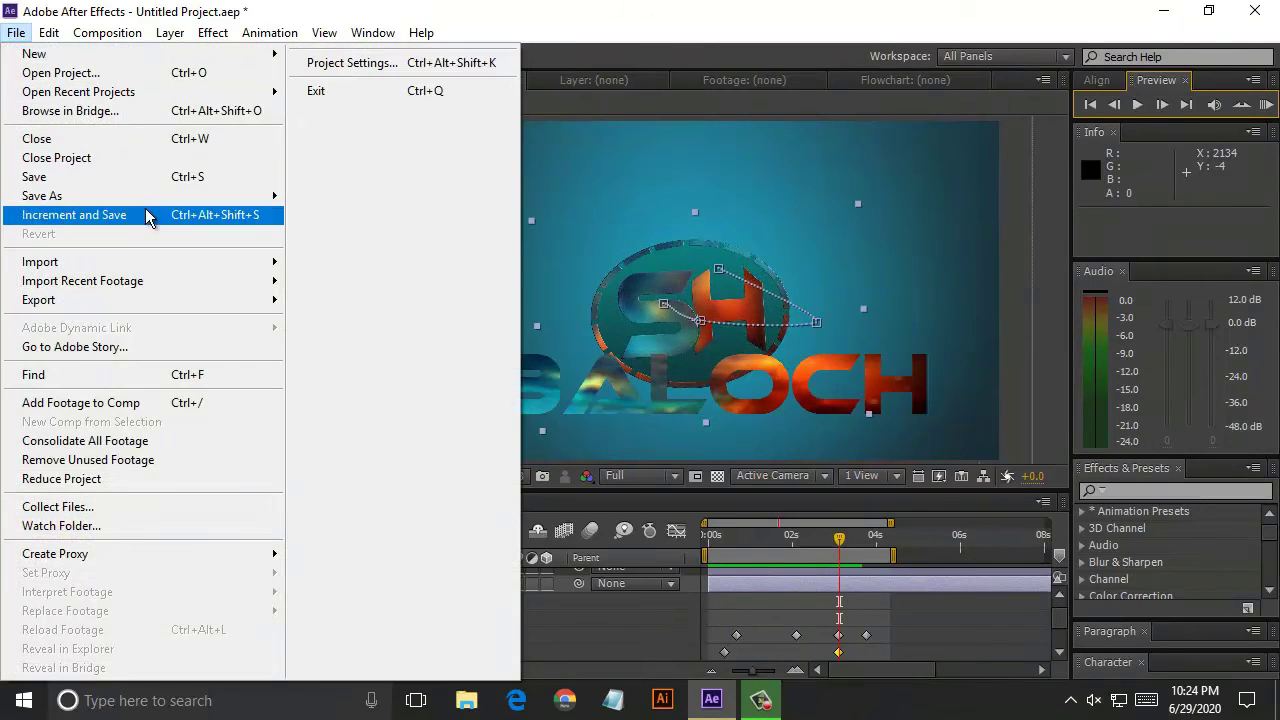
# Save the project as 'sh' in the Documents folder via Save As.
pyautogui.moveTo(170, 196)
pyautogui.click(333, 215)
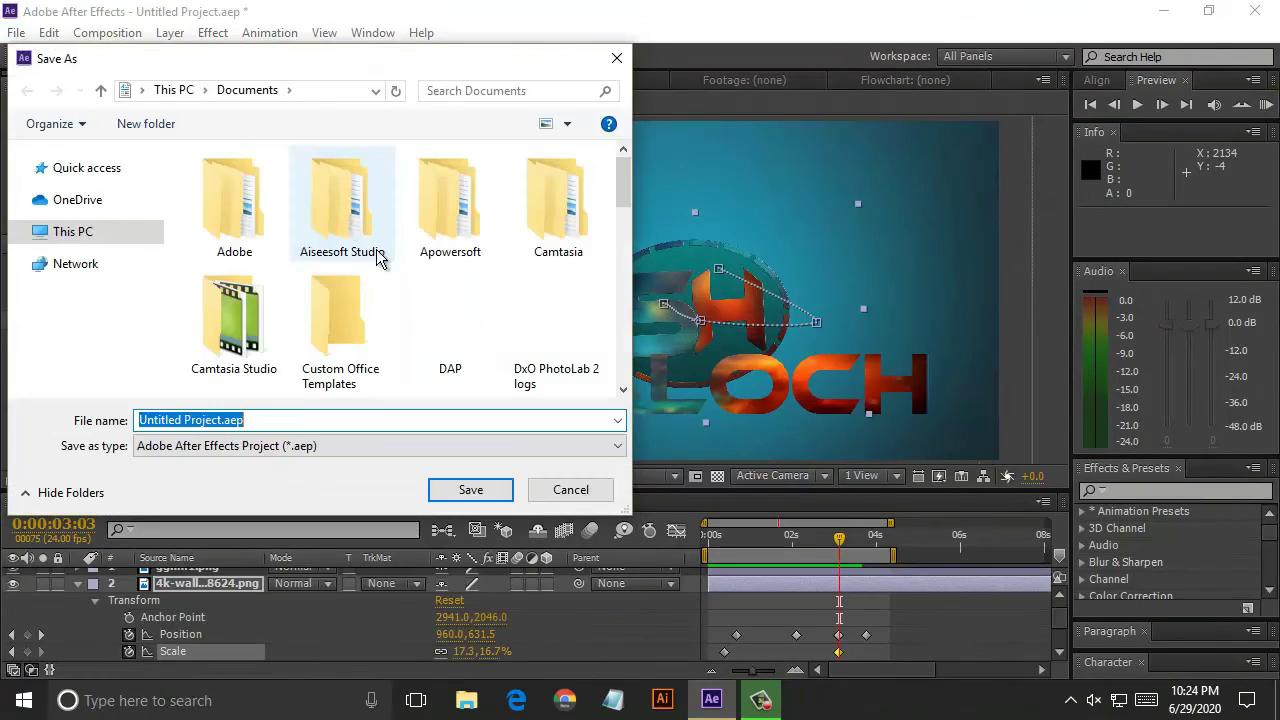
pyautogui.click(264, 421)
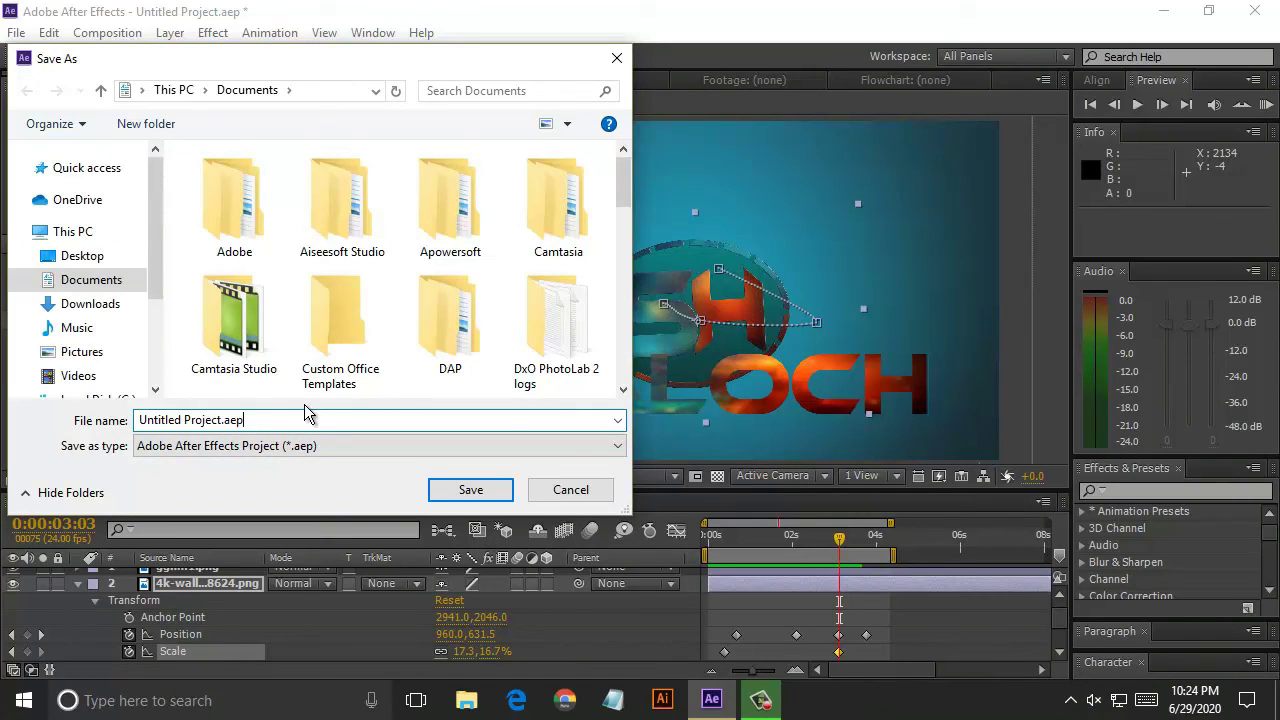
pyautogui.press('BackSpace')
pyautogui.press('BackSpace')
pyautogui.press('BackSpace')
pyautogui.press('BackSpace')
pyautogui.press('BackSpace')
pyautogui.write('sh')
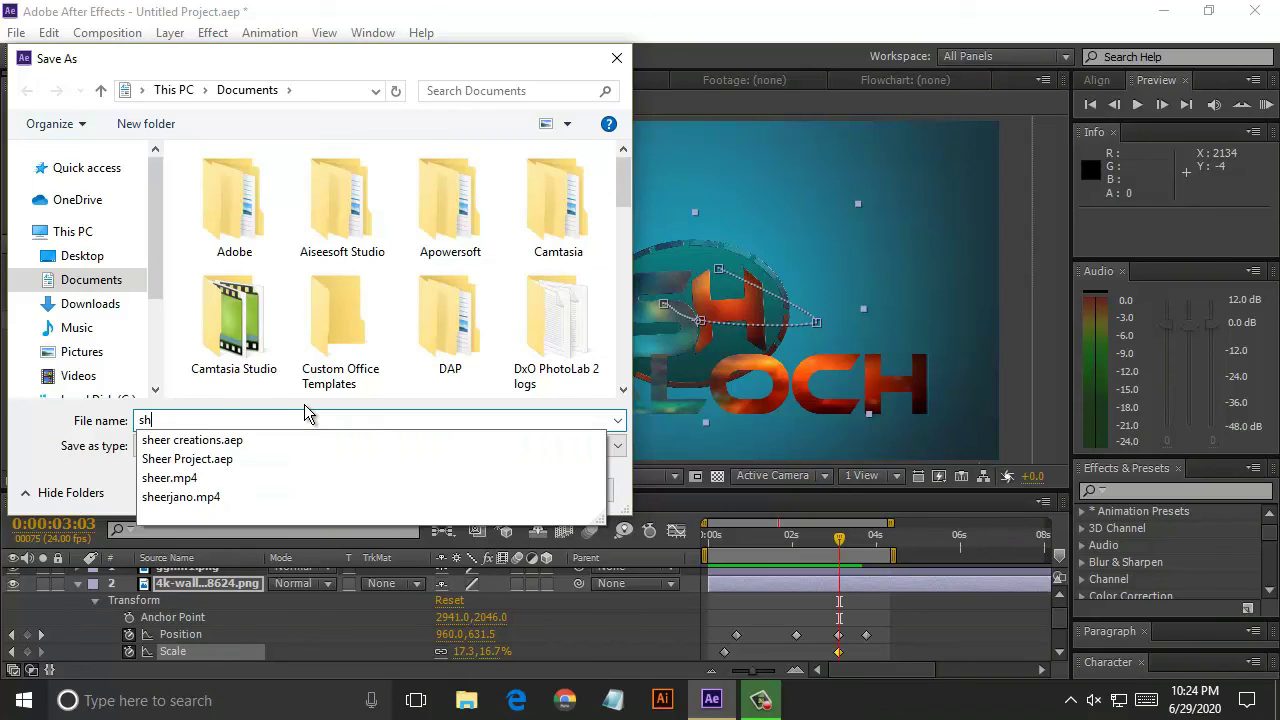
pyautogui.press('Escape')
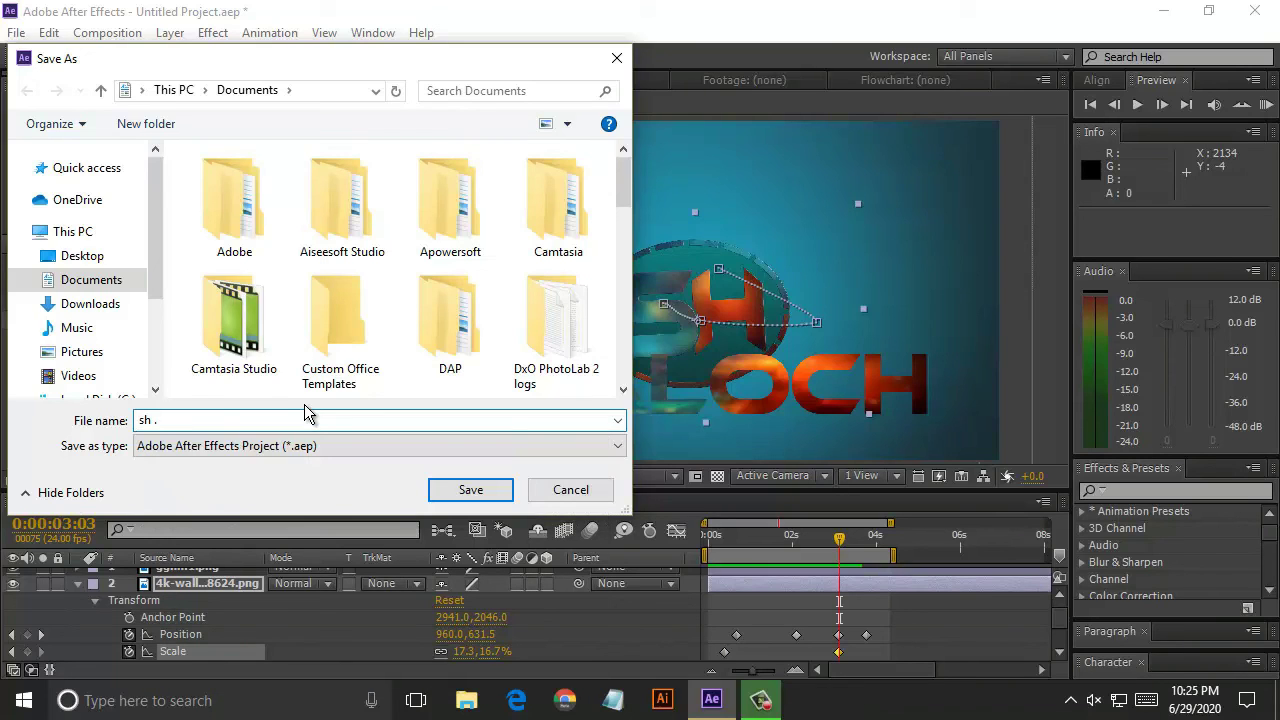
pyautogui.click(490, 490)
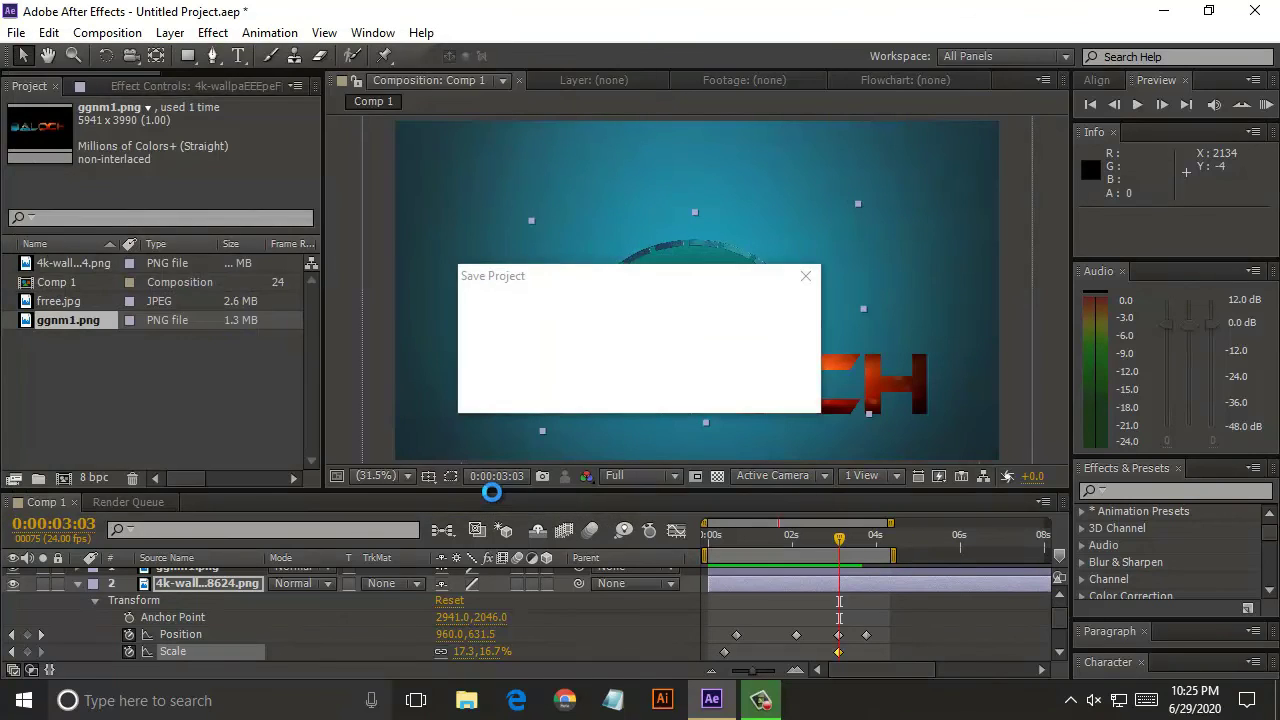